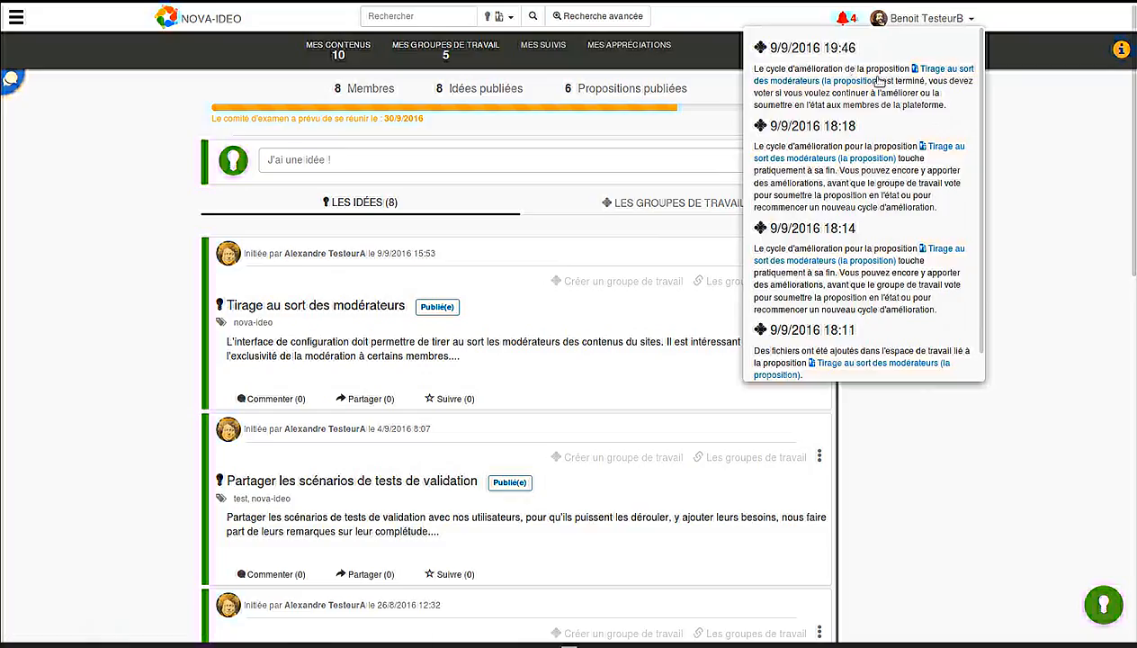
Step: Open the votes for "Tirage au sort des modérateurs (la proposition)", vote "Améliorer la proposition à plusieurs" and choose work mode "Modification avec amendements"
click(856, 89)
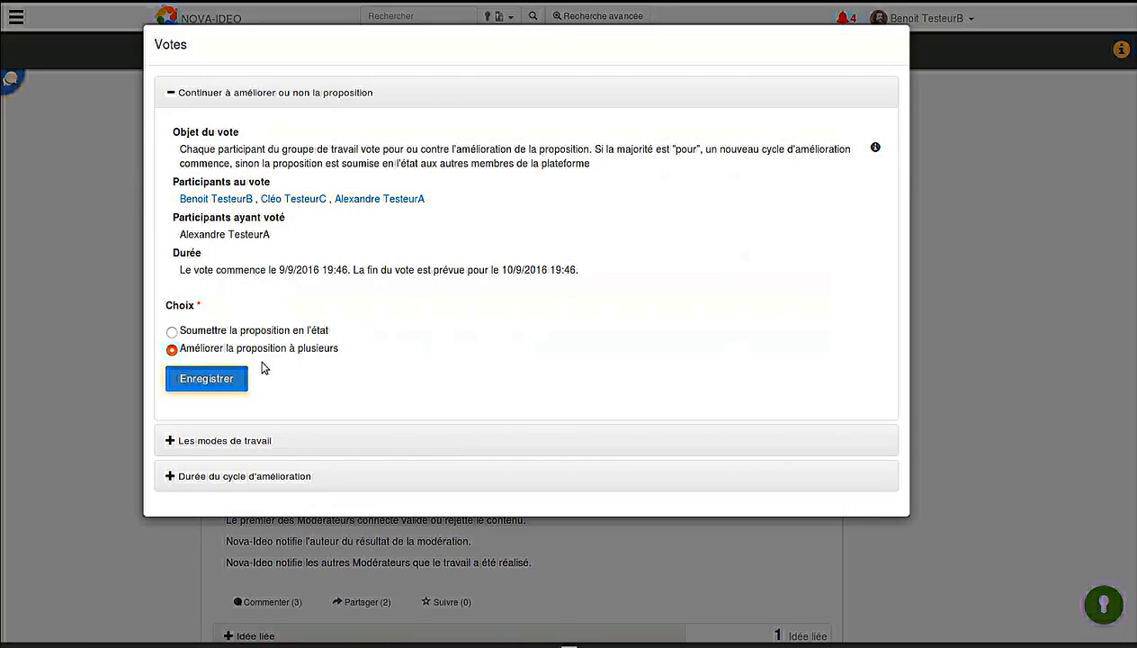
click(232, 382)
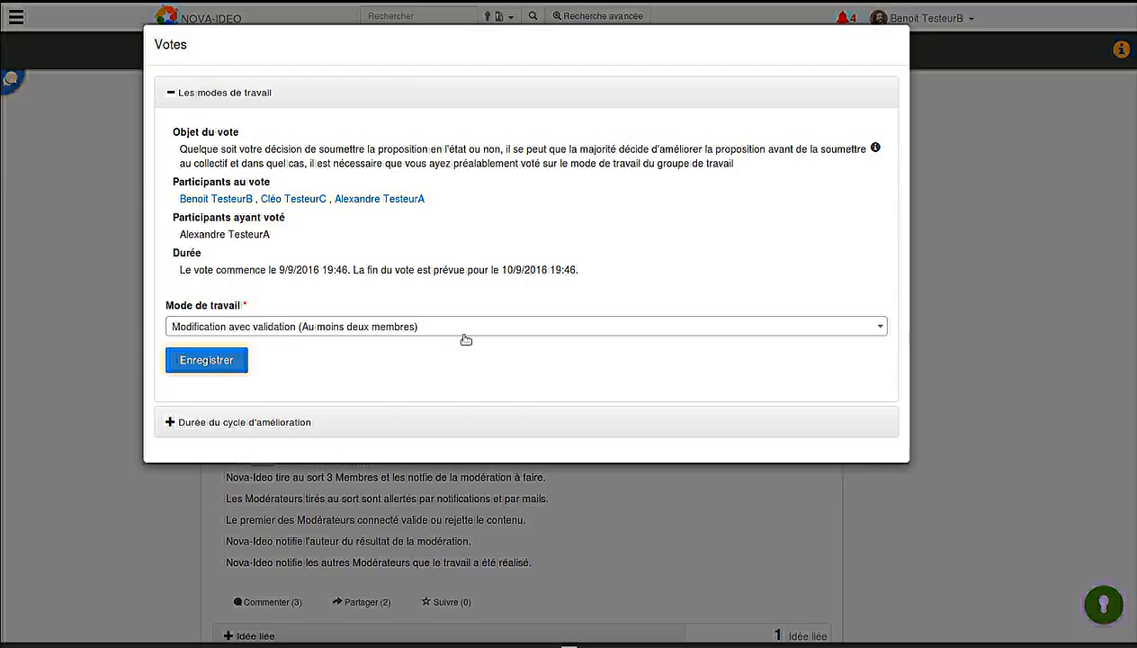
click(465, 333)
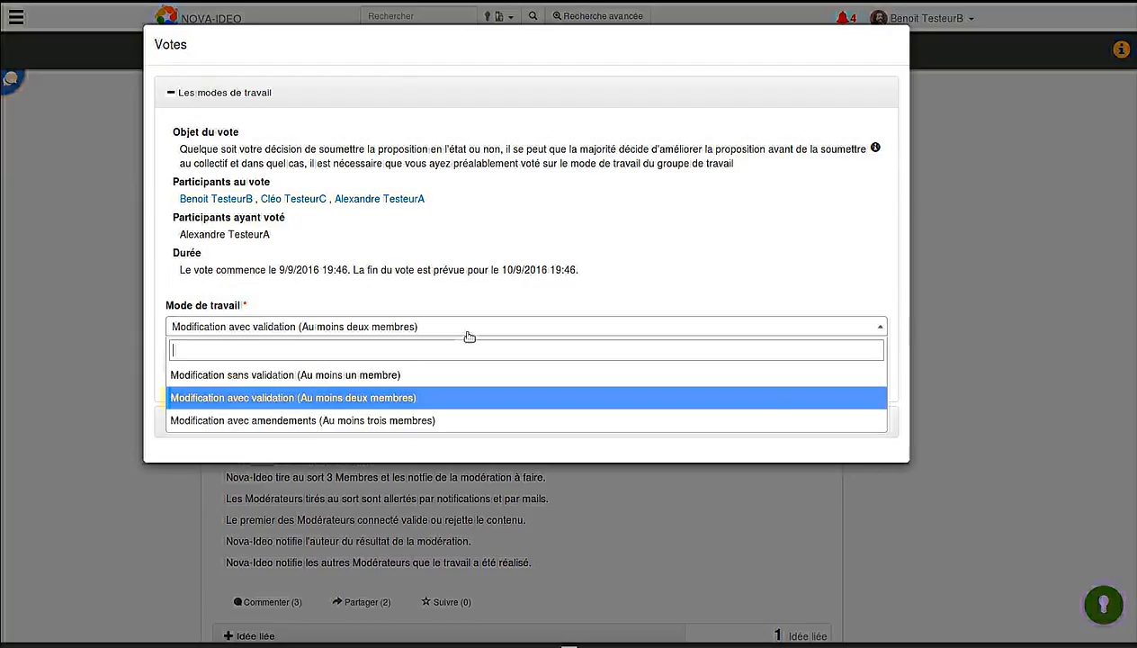
click(418, 422)
click(238, 364)
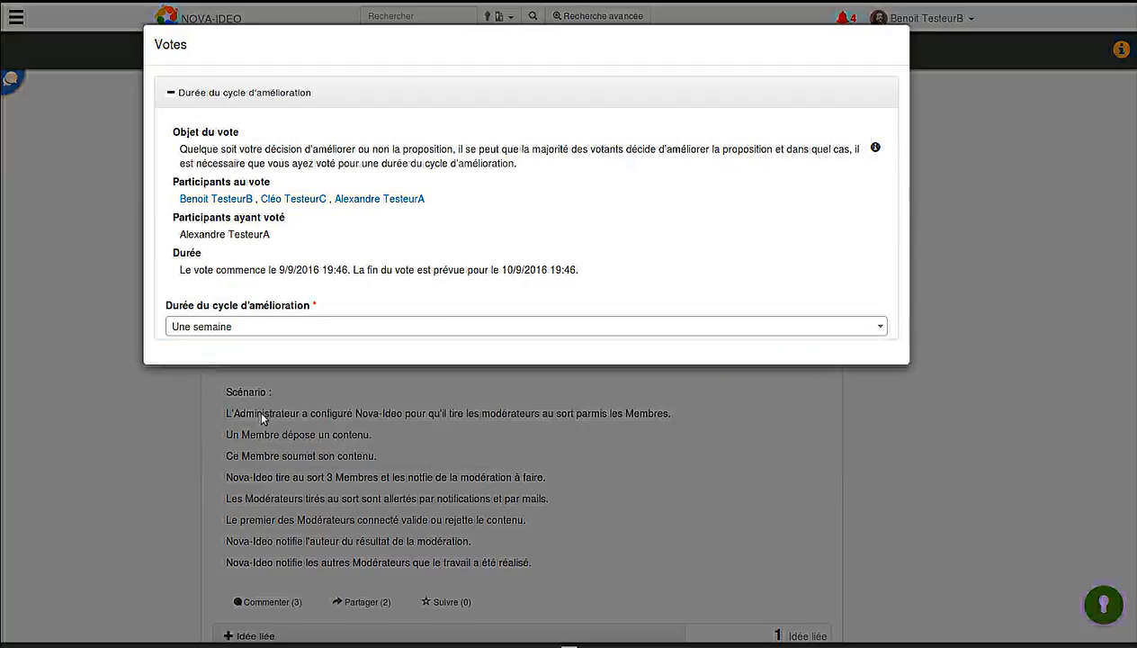
Step: Vote for an improvement cycle duration of "Vingt minutes" and save the vote
click(787, 328)
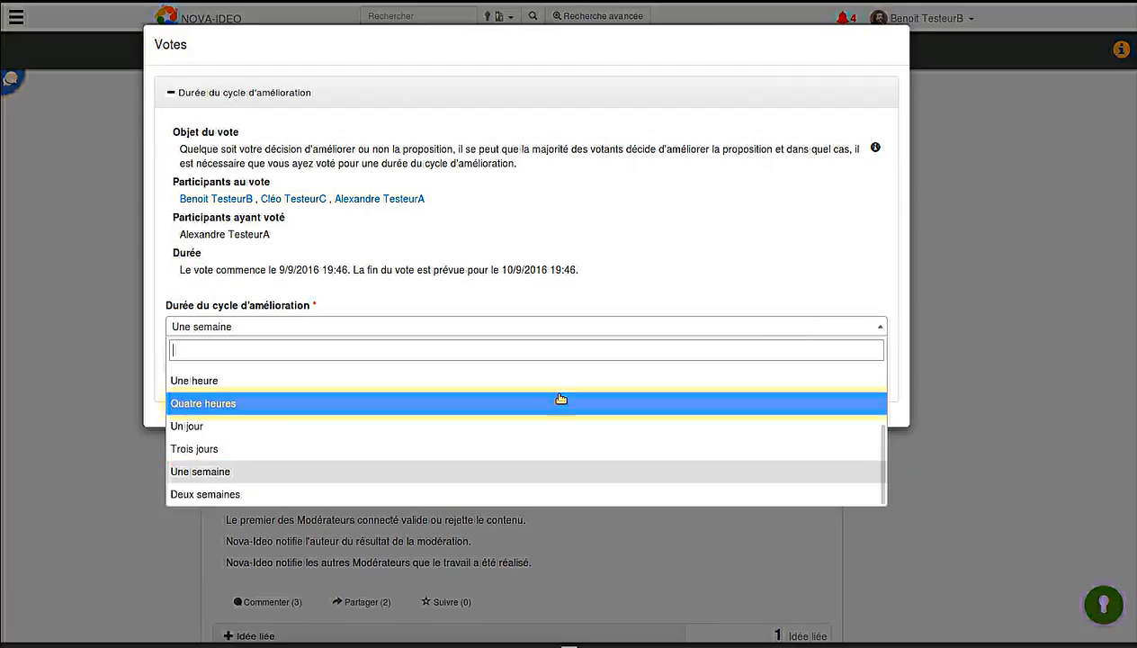
scroll(558, 405, up, 2)
click(505, 440)
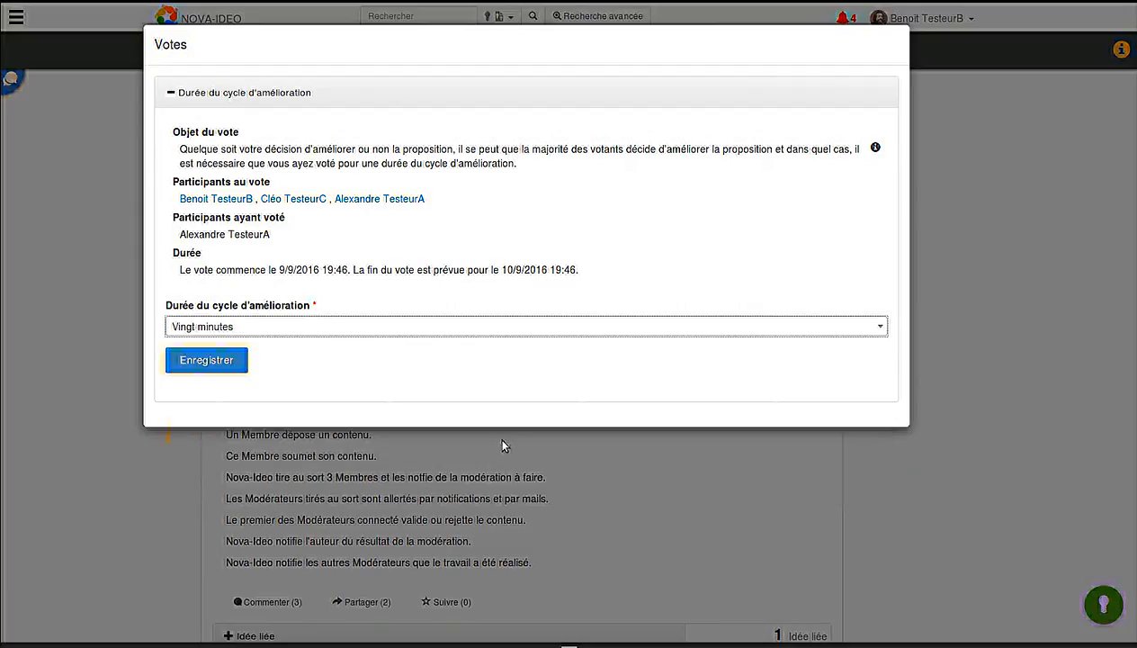
click(232, 362)
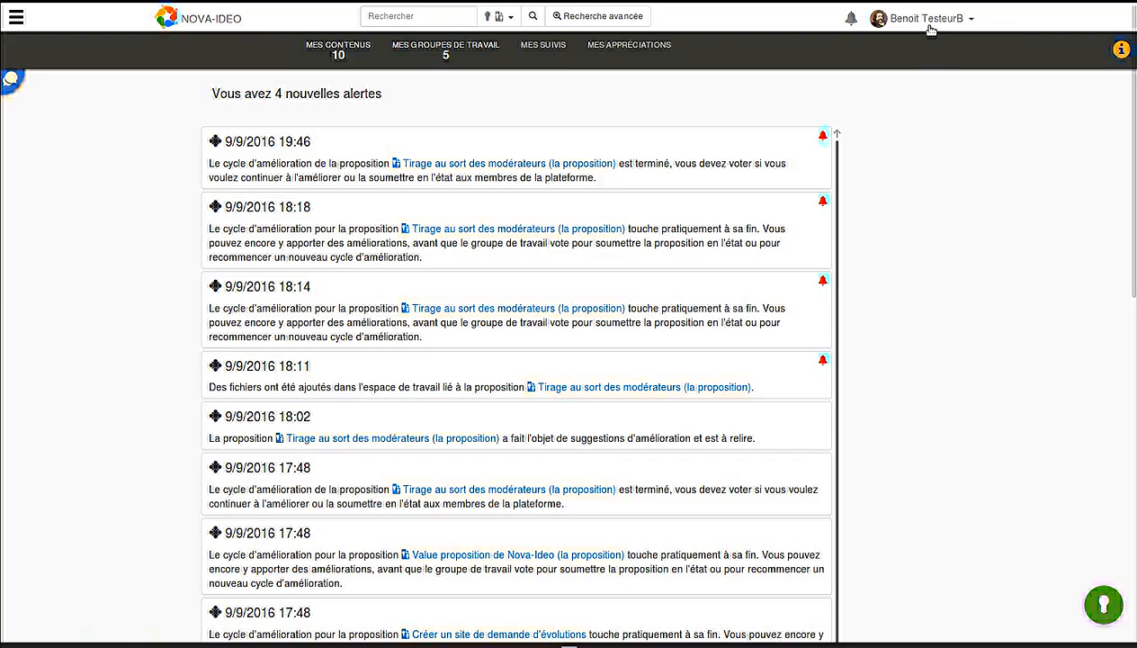
Step: Log out and sign in as the working group member who has not voted yet, using that account's e-mail and password
click(930, 19)
click(905, 79)
click(880, 16)
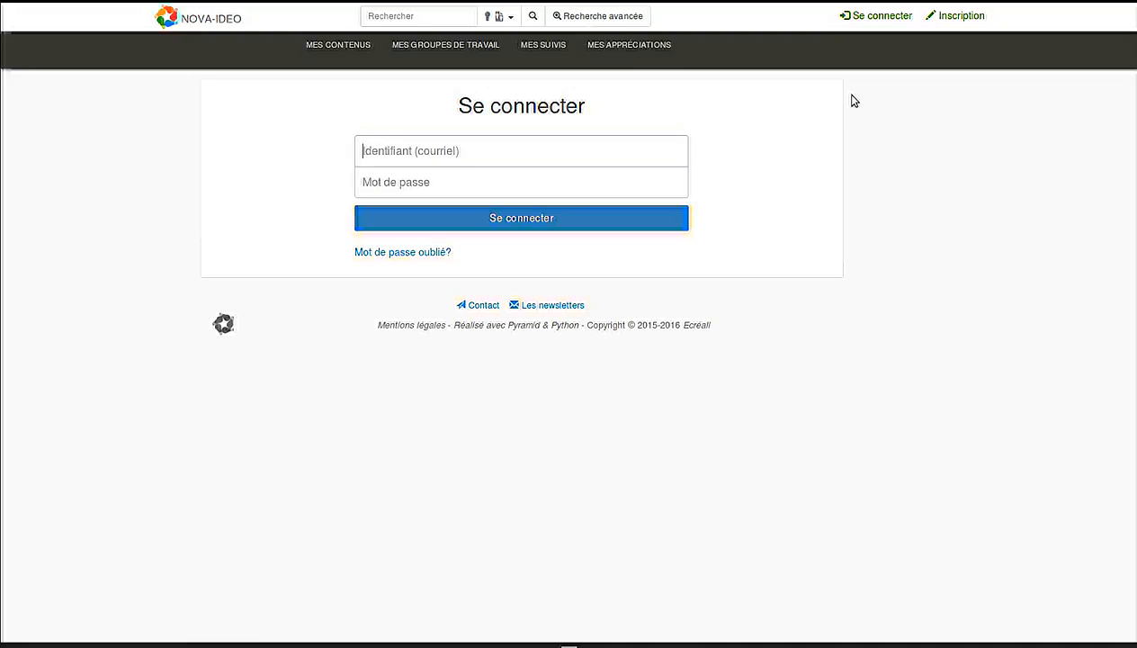
click(617, 153)
click(518, 203)
Step: From the newest alert, open this member's votes, choose "Améliorer la proposition à plusieurs" and vote for "Modification avec amendements"
click(854, 15)
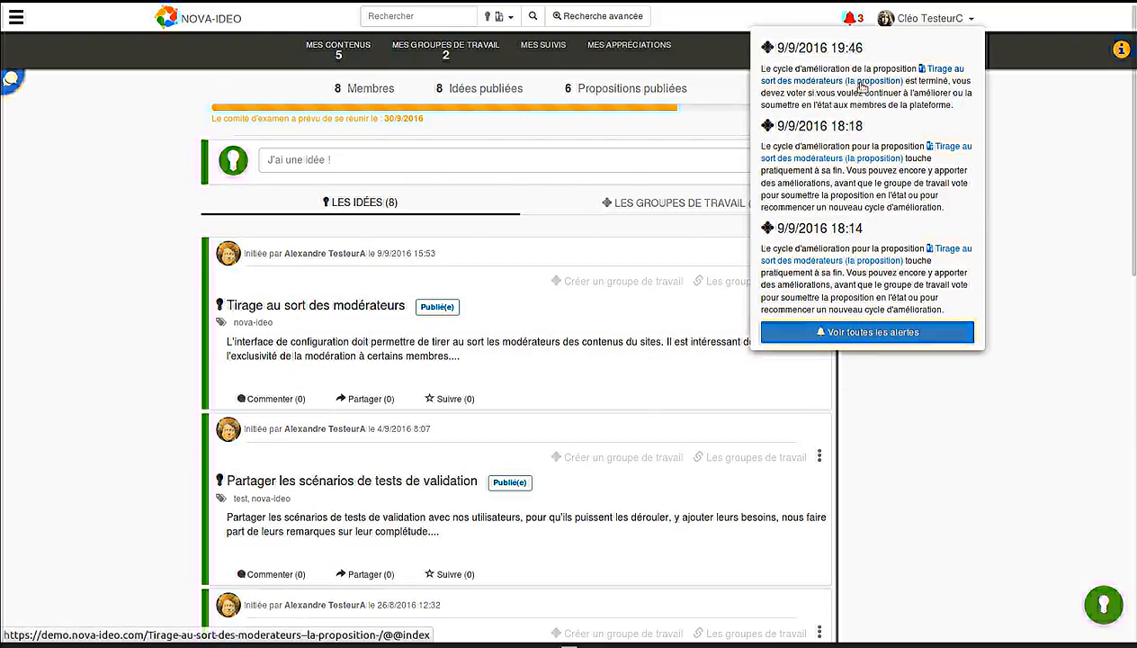
click(859, 83)
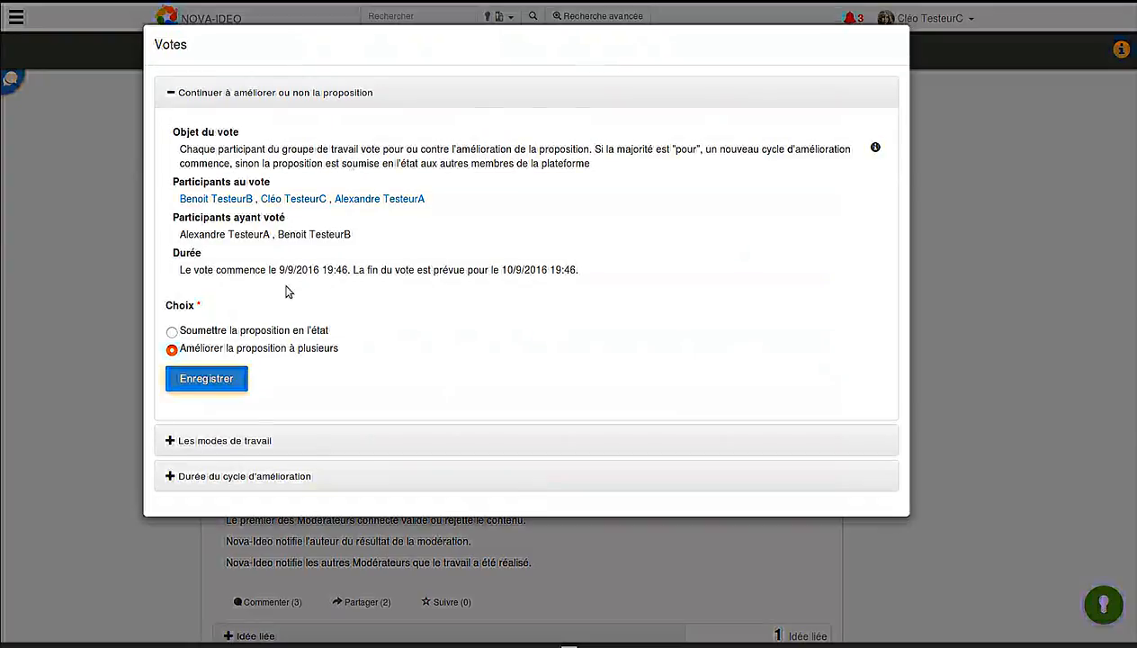
click(214, 379)
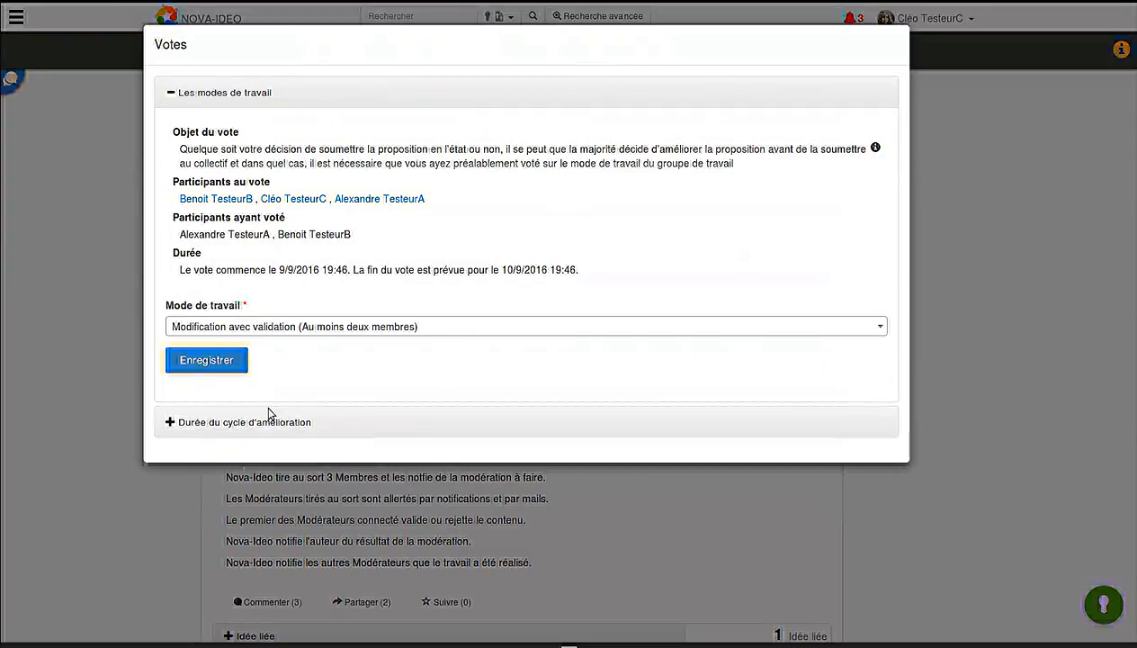
click(384, 327)
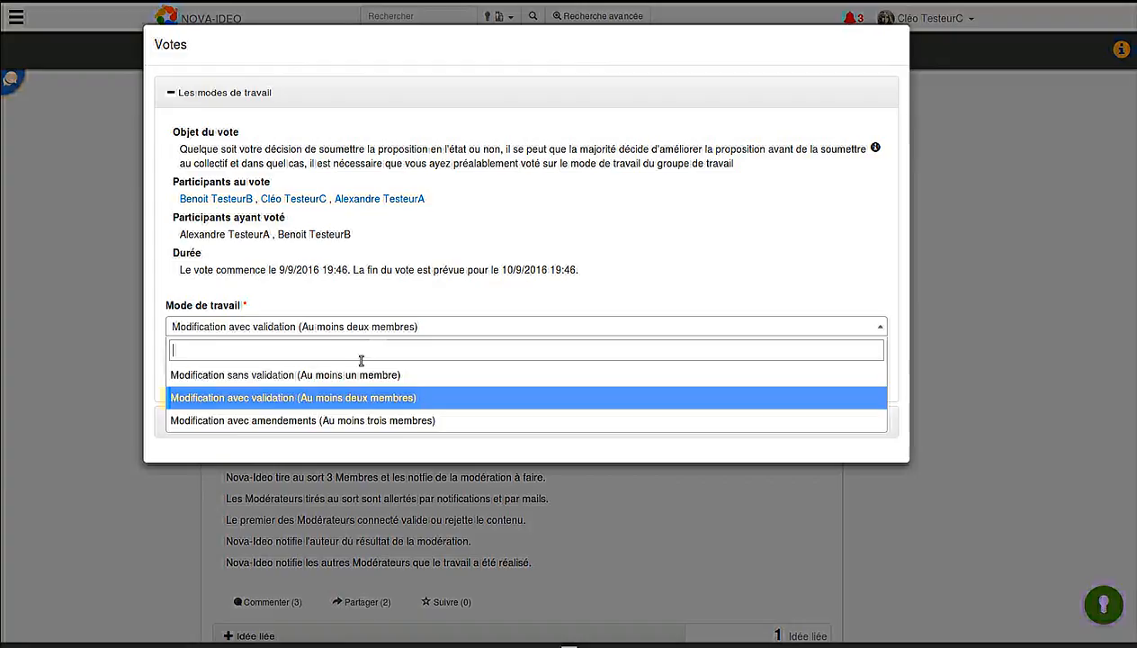
click(363, 424)
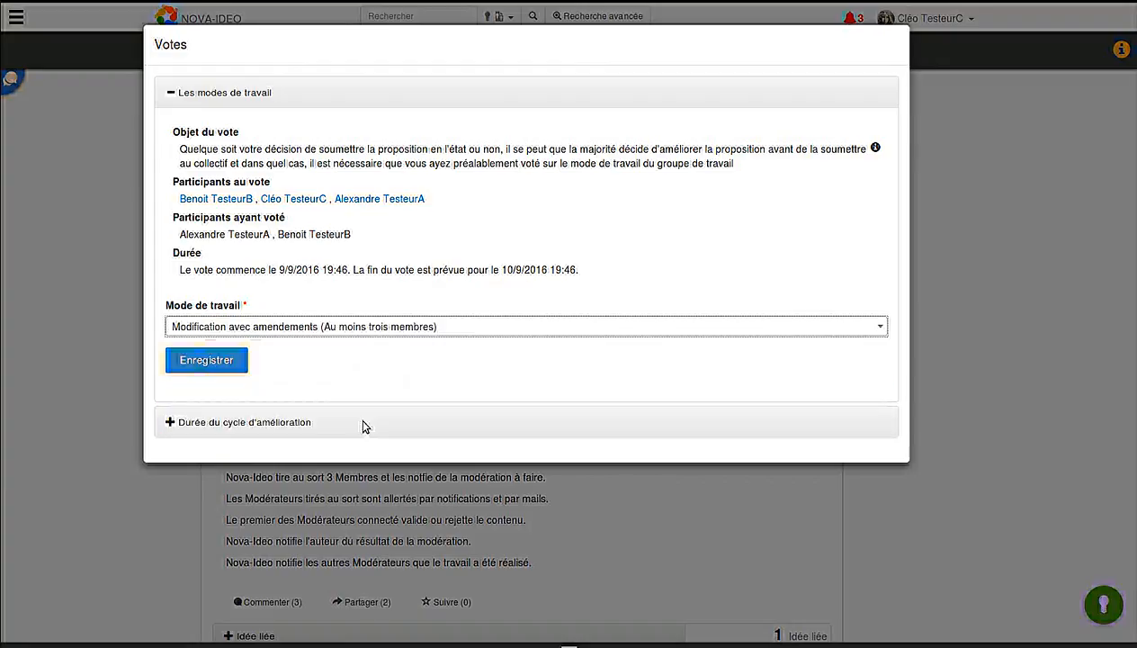
click(221, 361)
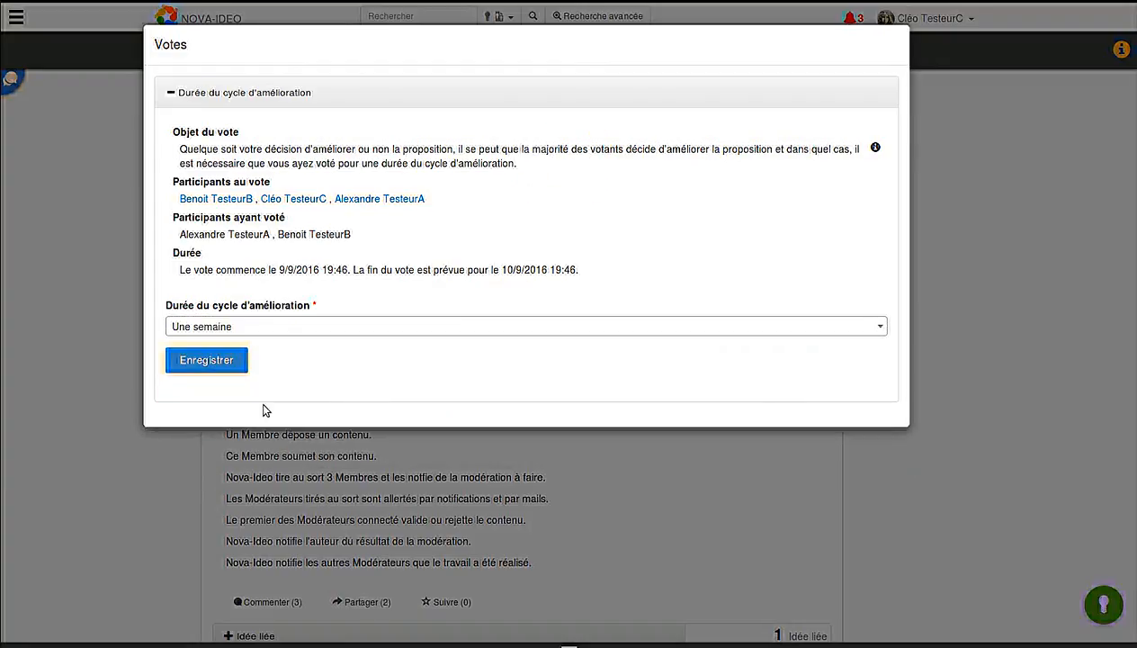
Step: Set this member's improvement cycle duration vote to "Vingt minutes" and save it
click(420, 326)
scroll(318, 411, up, 2)
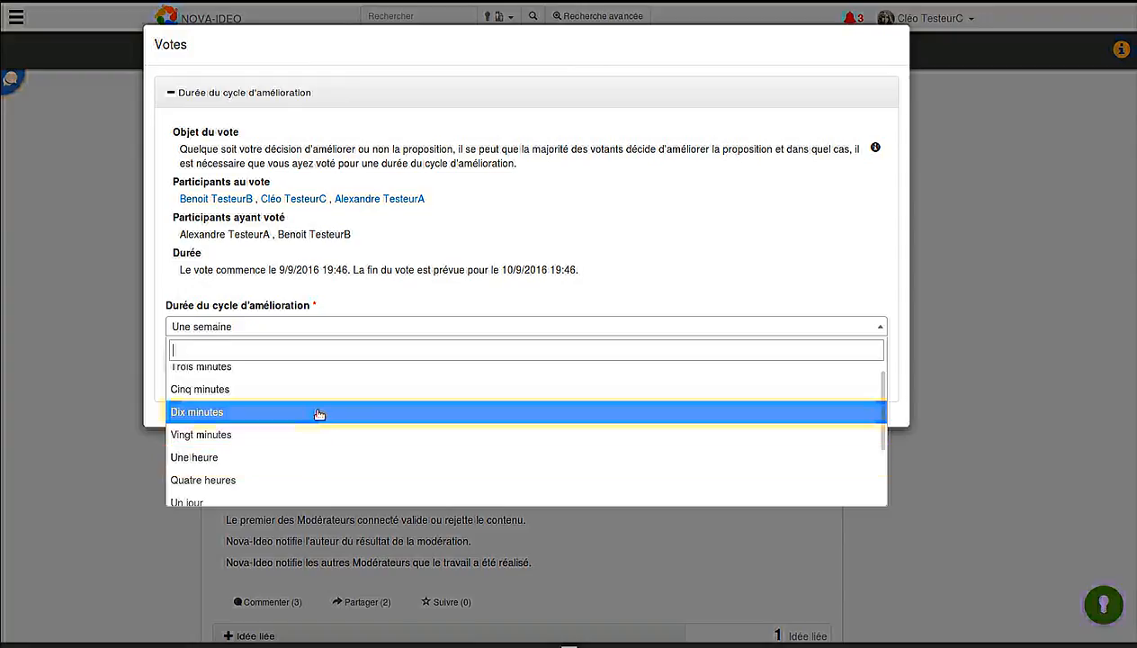
click(299, 433)
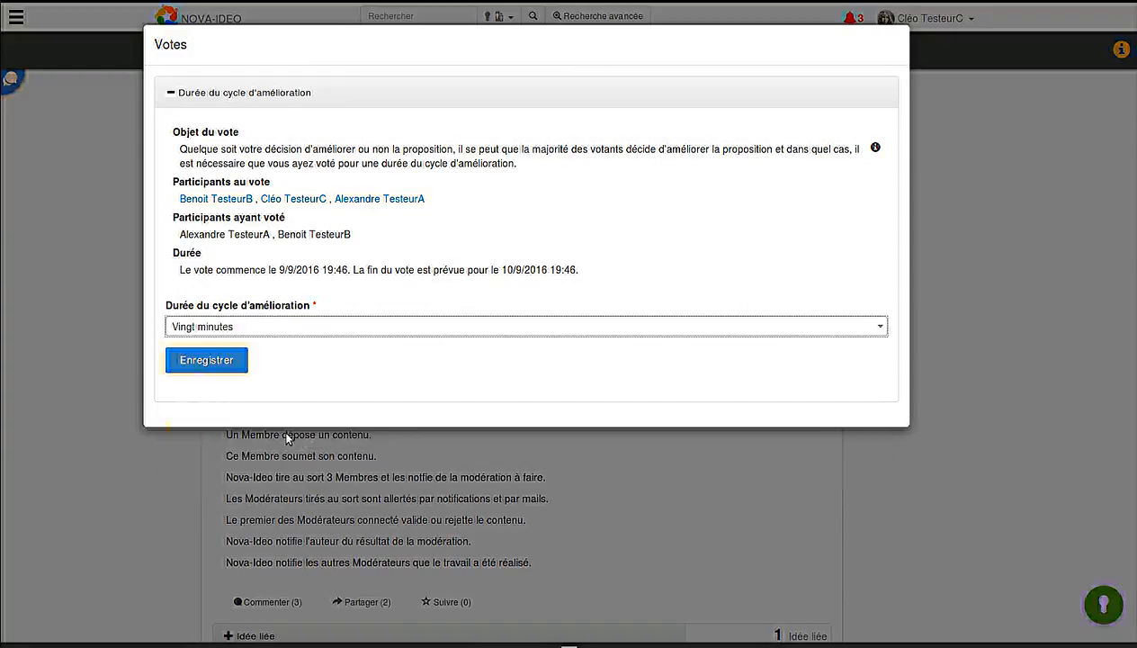
click(227, 363)
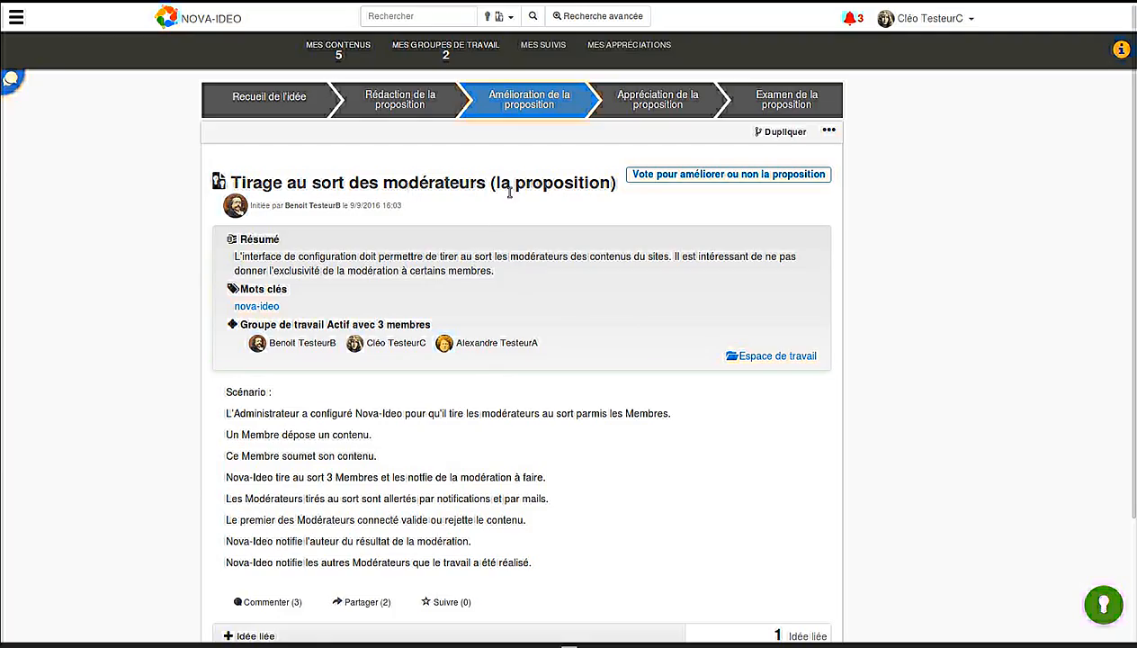
Step: Improve the proposal text by replacing "Membres." with "Membres les plus actifs." in the line about the Administrateur's configuration
click(538, 112)
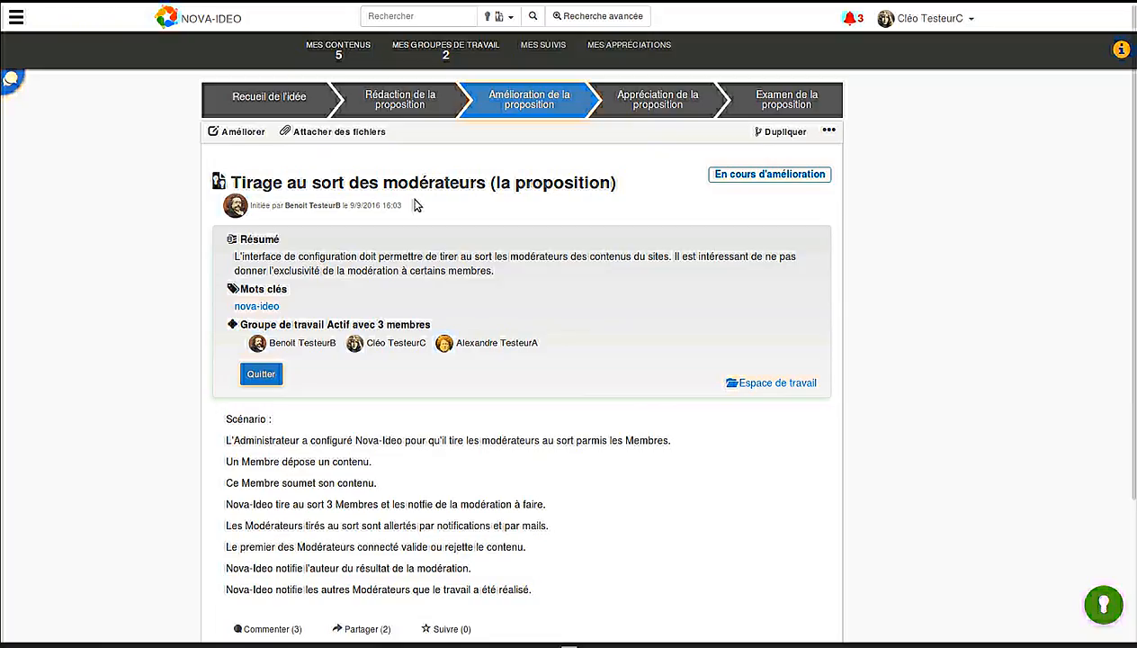
click(241, 135)
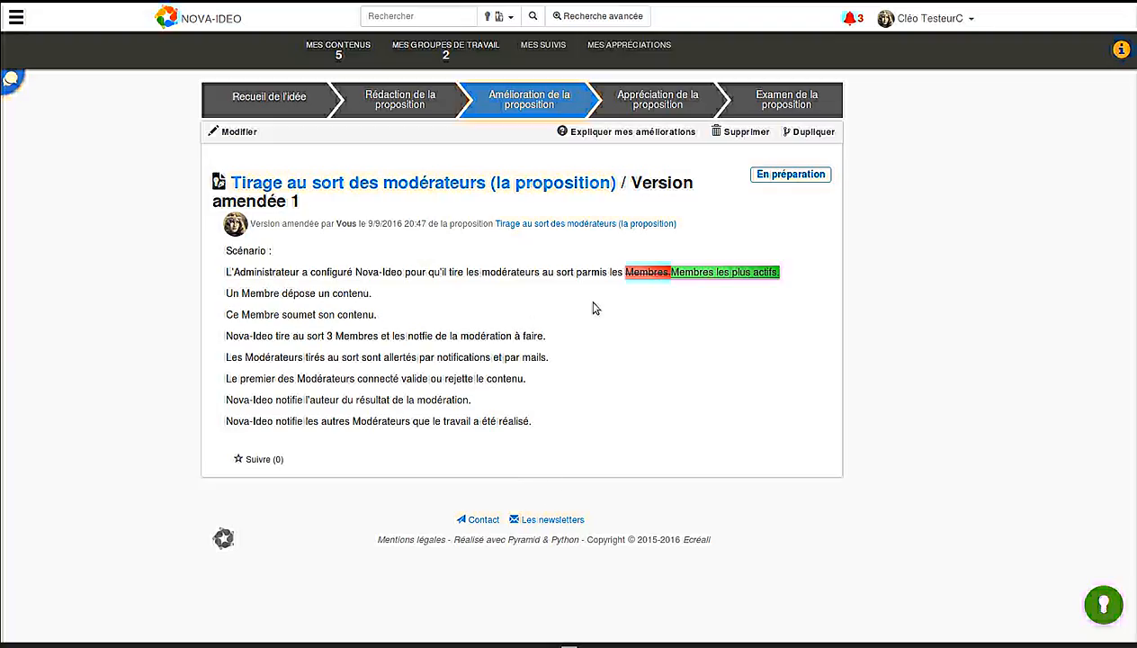
Step: Explain the improvement with "Je pense que seuls les membres las plus actifs devraient avoir le droit de modérer les contenus."
mouse_move(528, 112)
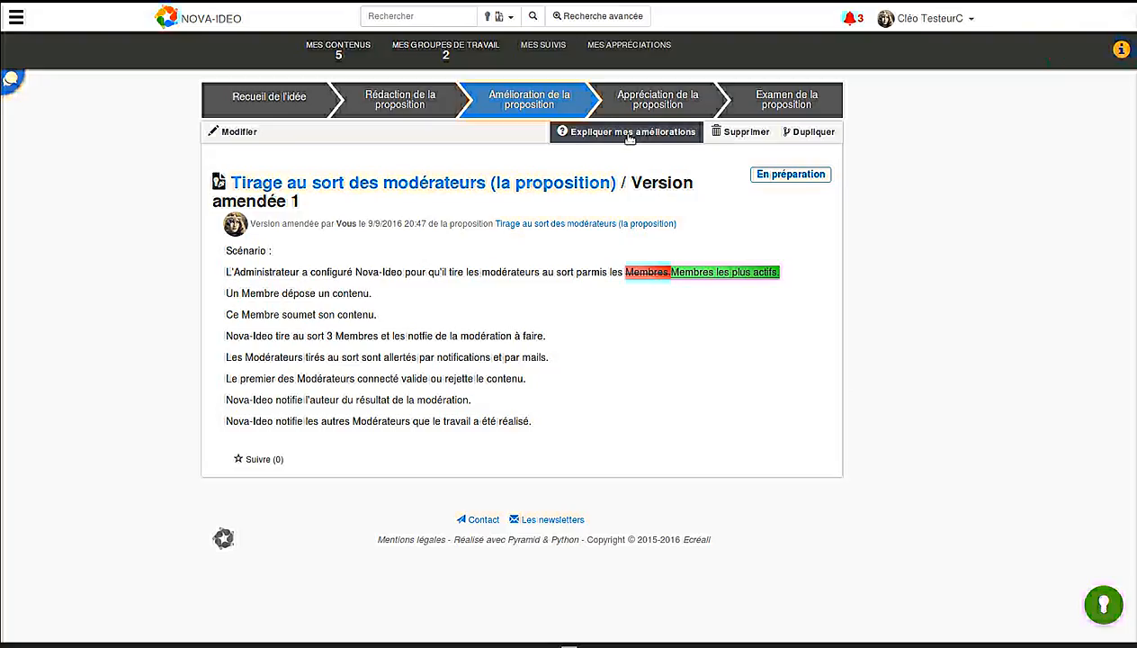
click(628, 135)
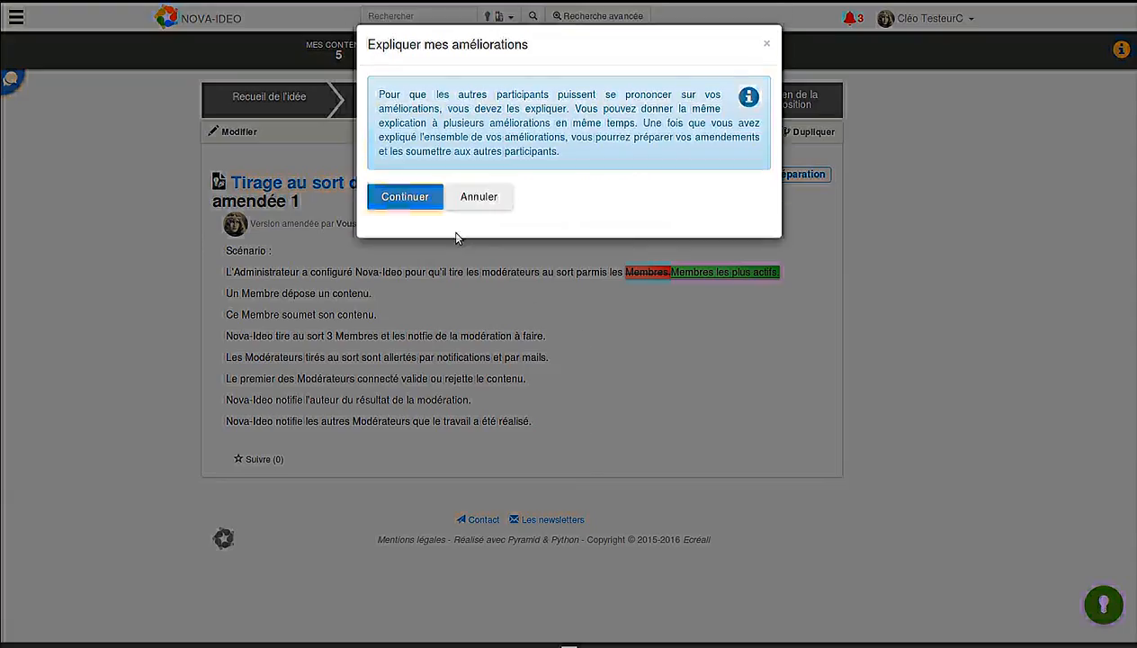
click(406, 200)
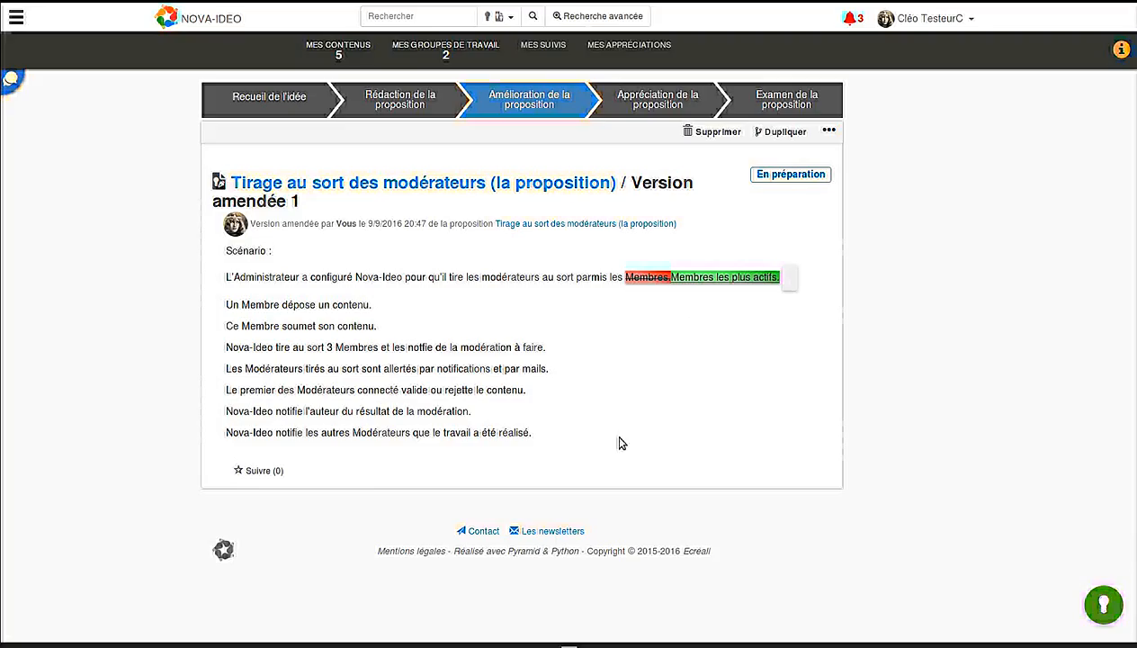
click(789, 279)
click(911, 270)
text(Je pense que seuls les membres las plus actifs devraient avoir le droit de modérer les contenus.)
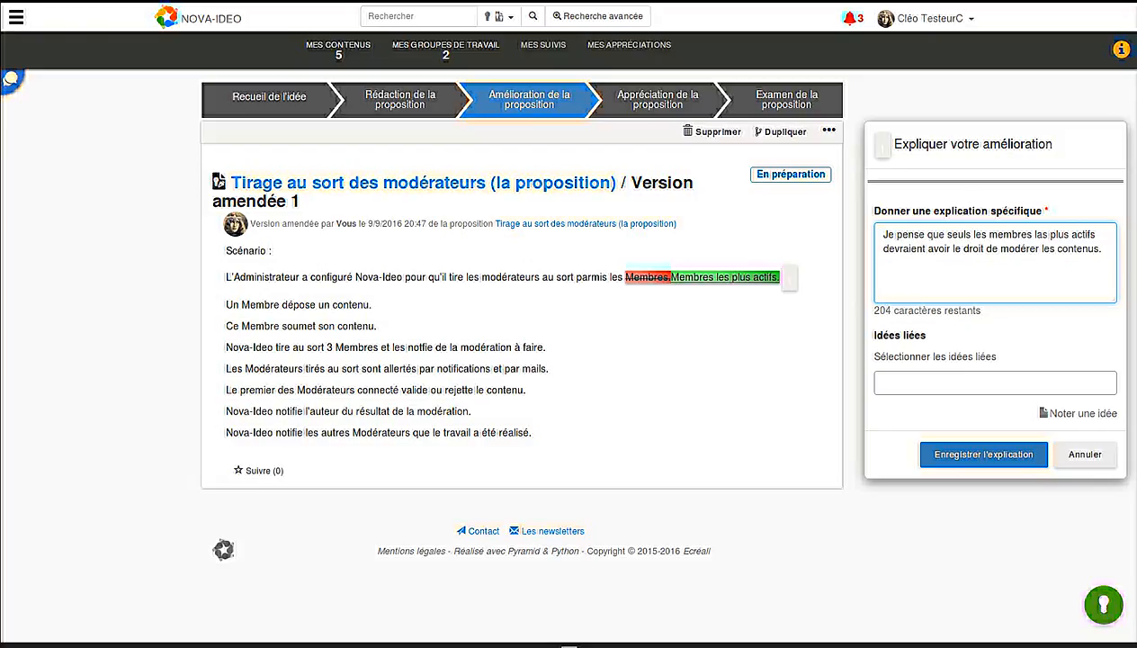
Step: Note a new idea titled "Réputation des Membres" with text "Les Membres devraient avoir un indice de participation." and keyword nova-ideo
click(960, 384)
click(1069, 413)
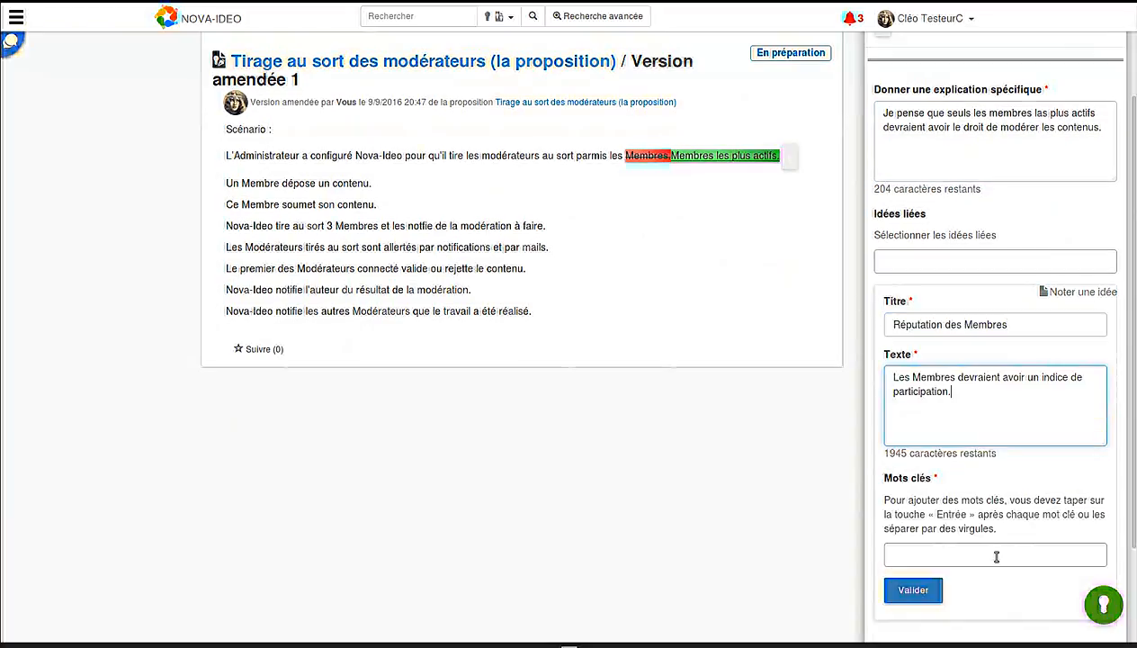
click(990, 551)
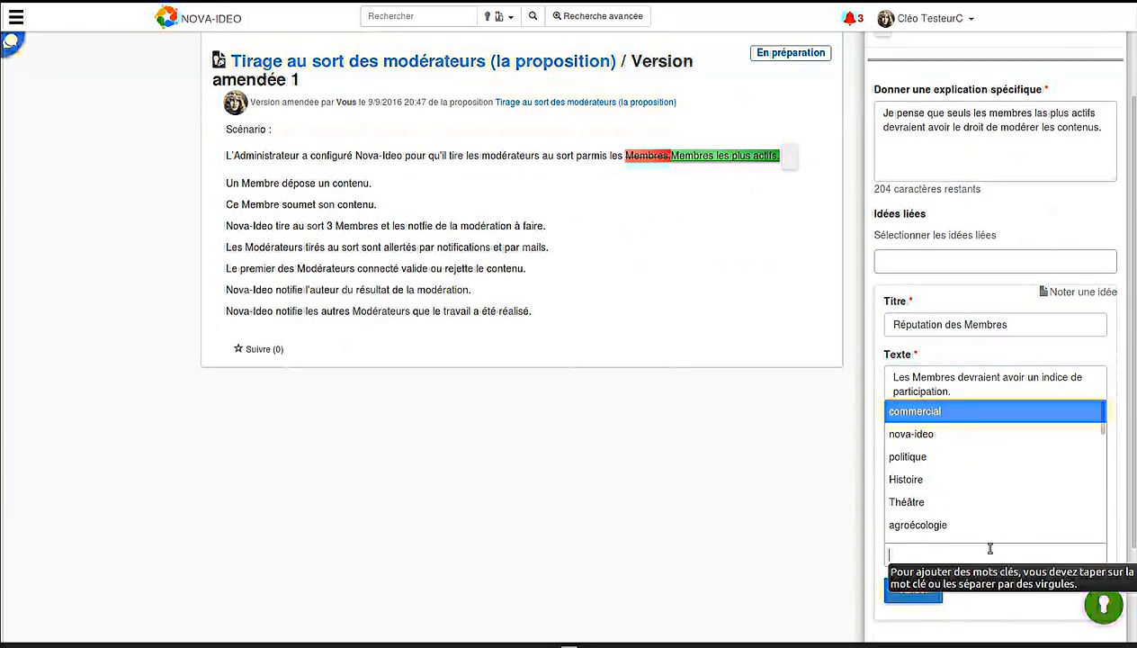
click(913, 434)
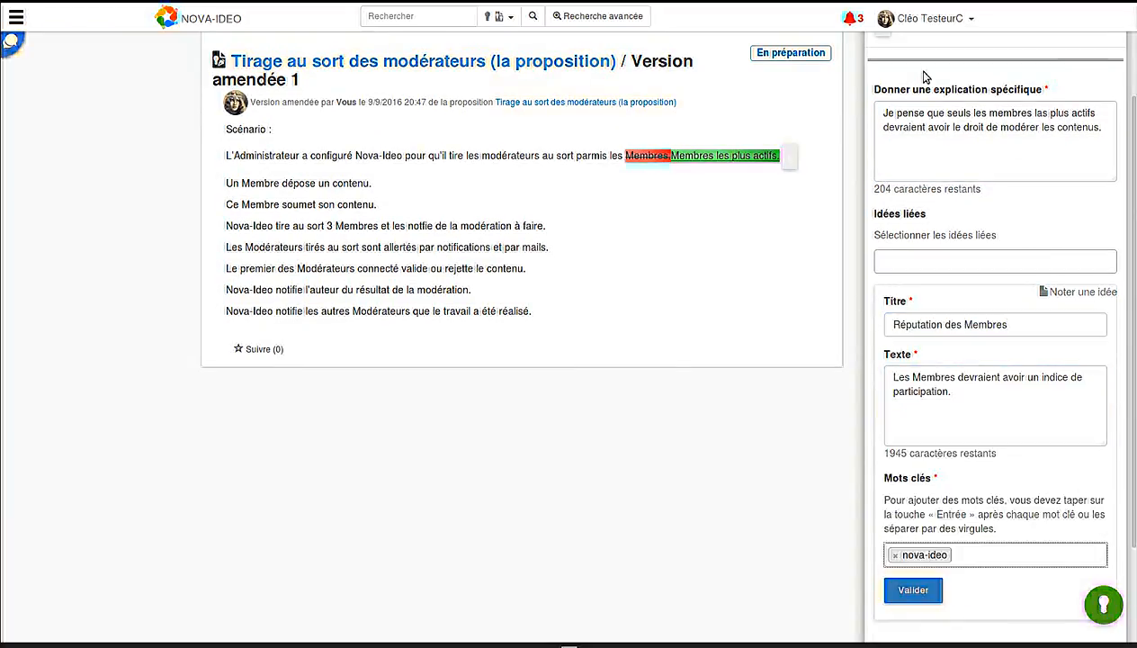
click(913, 592)
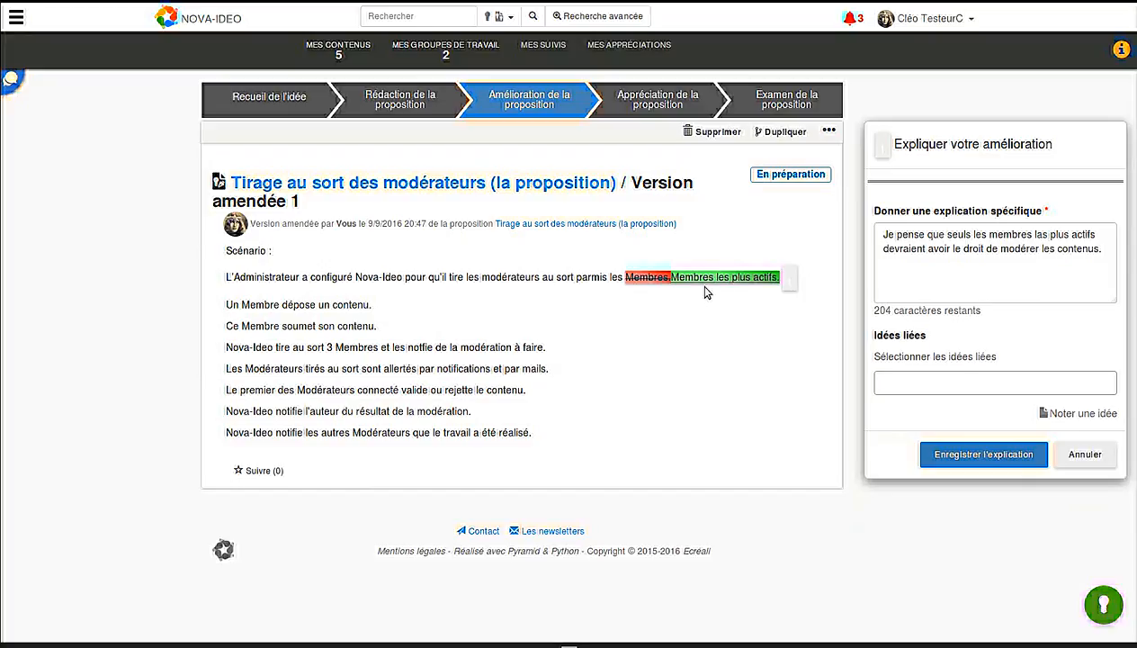
Step: Link the idea "Réputation des Membres" to the explanation and save the explanation
click(972, 387)
text(rép)
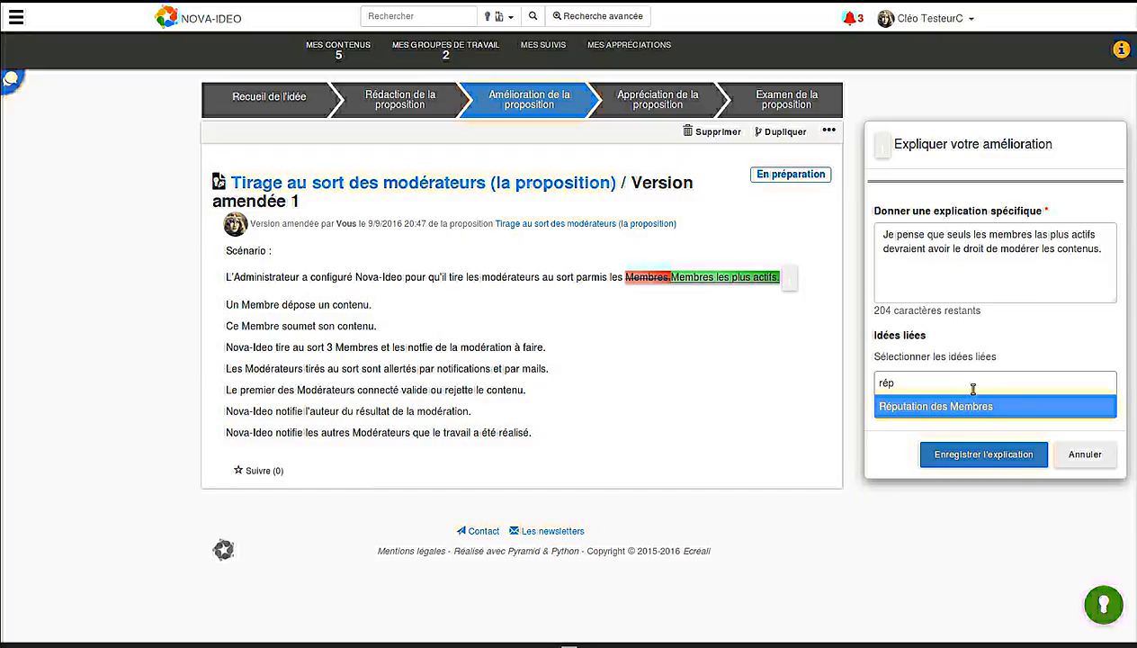
click(986, 405)
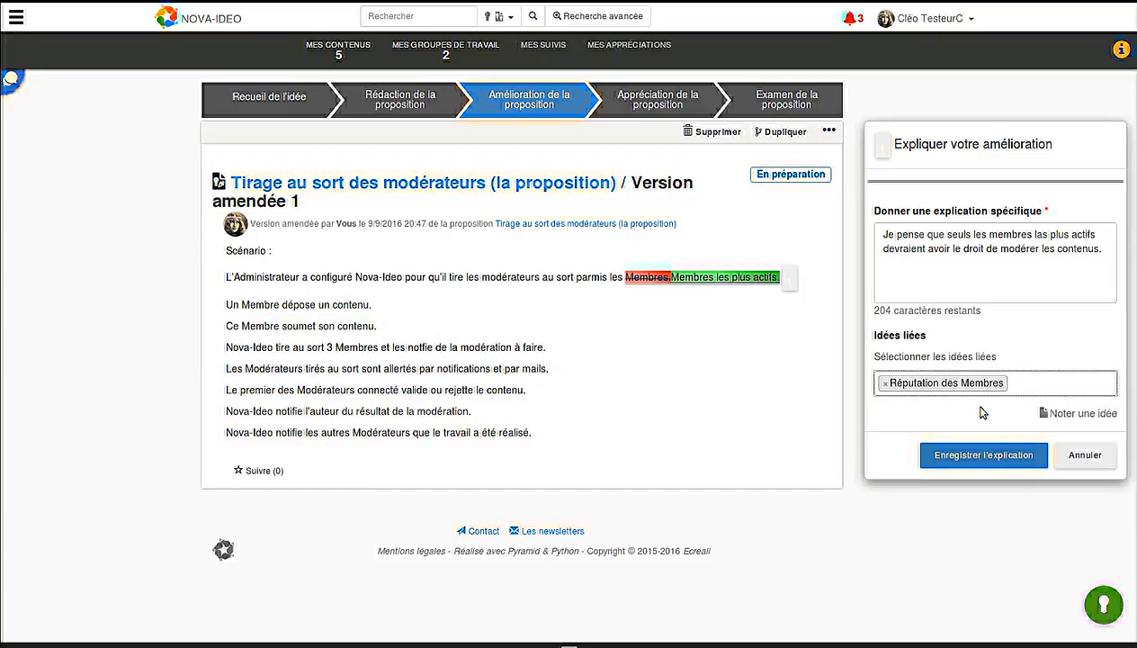
click(986, 457)
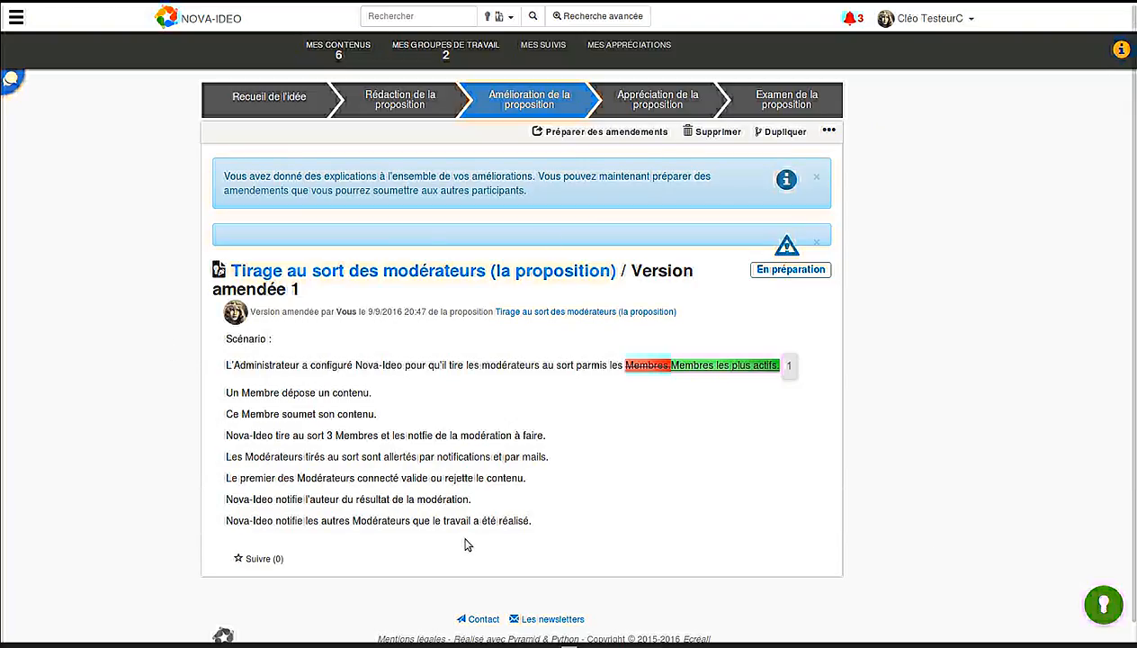
Step: Prepare the amendments from the explained improvement and submit them, keeping the proposed grouping and justification
click(627, 139)
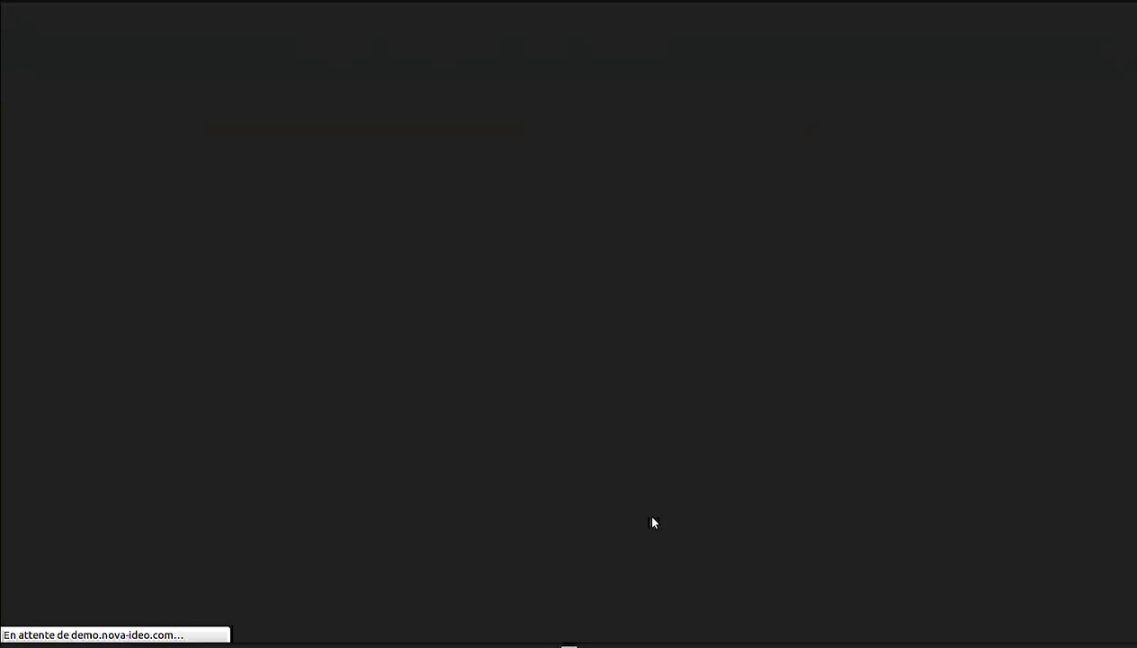
scroll(684, 513, down, 4)
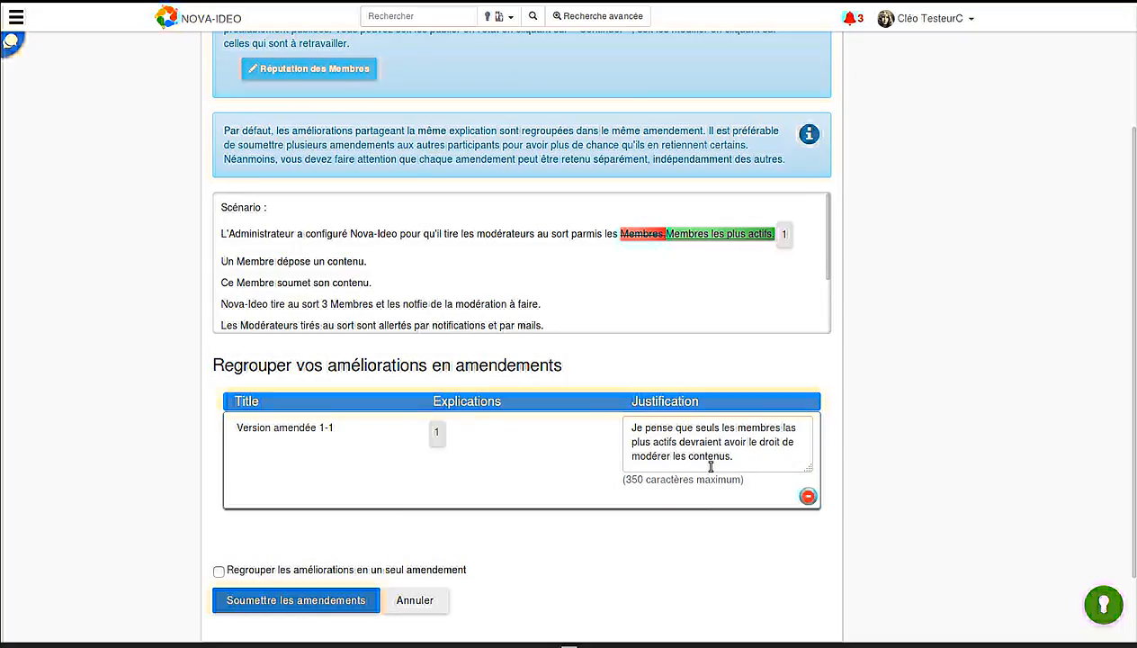
scroll(576, 452, down, 2)
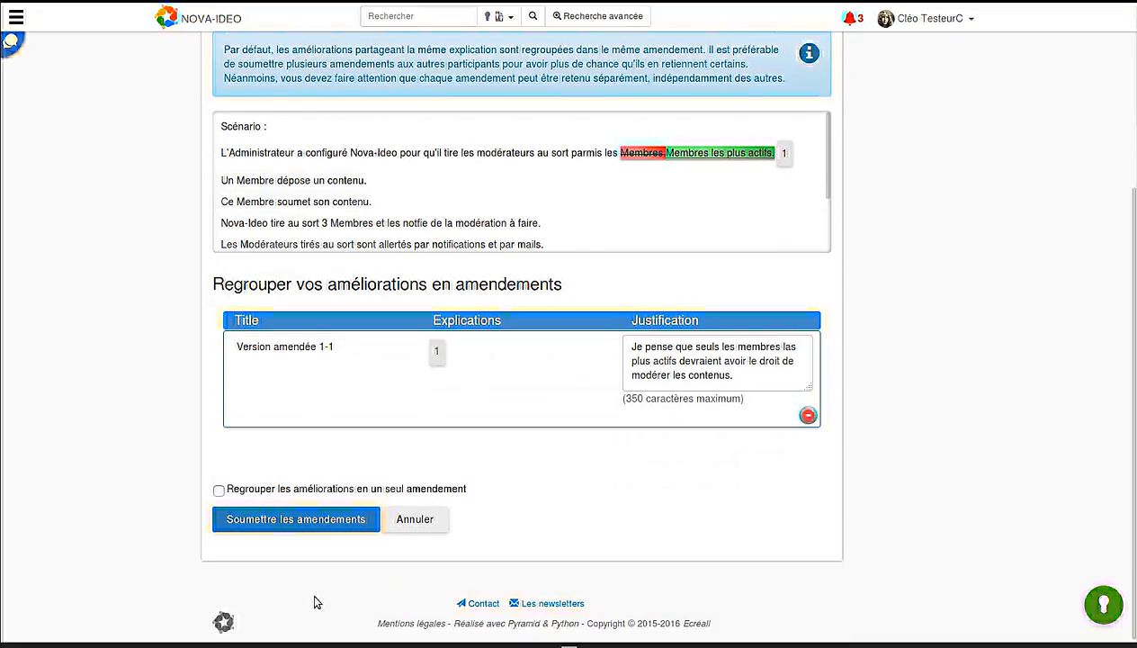
click(325, 521)
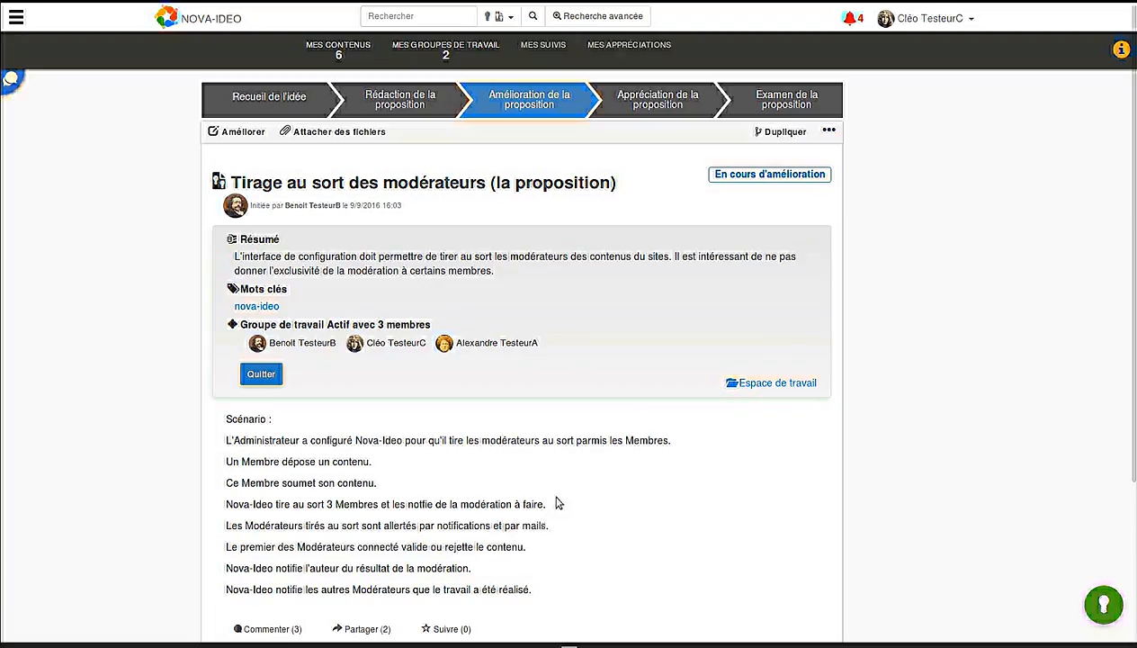
Step: Log out of the current member's account
click(967, 20)
click(927, 81)
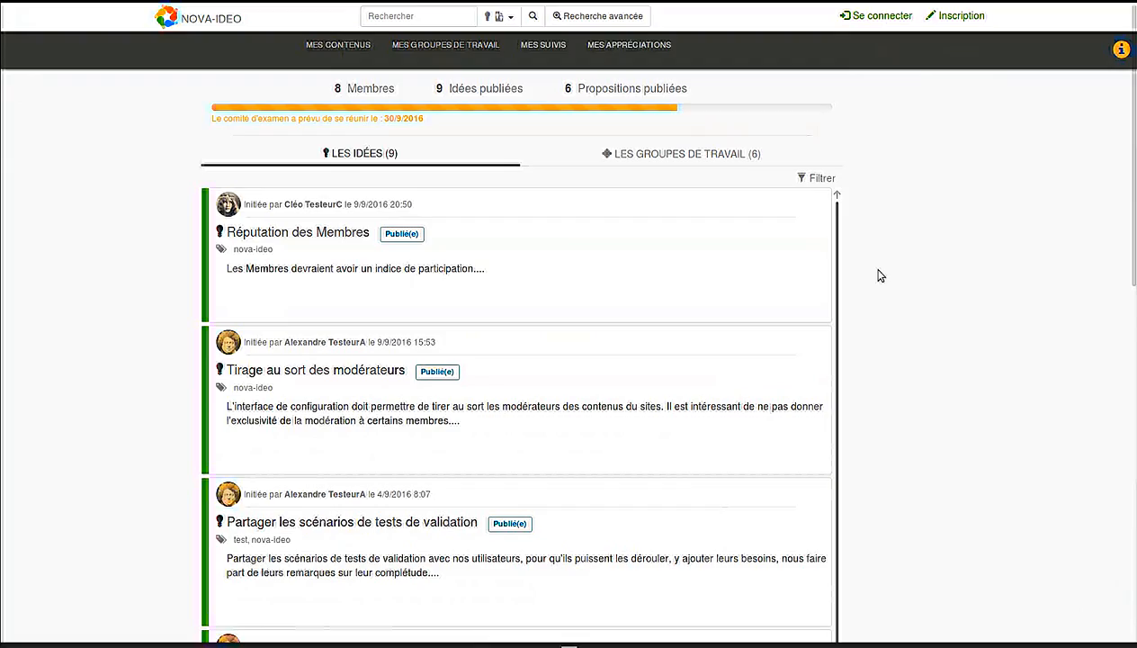
Step: Log in with the saved credentials of the first test member's account
click(877, 15)
click(604, 151)
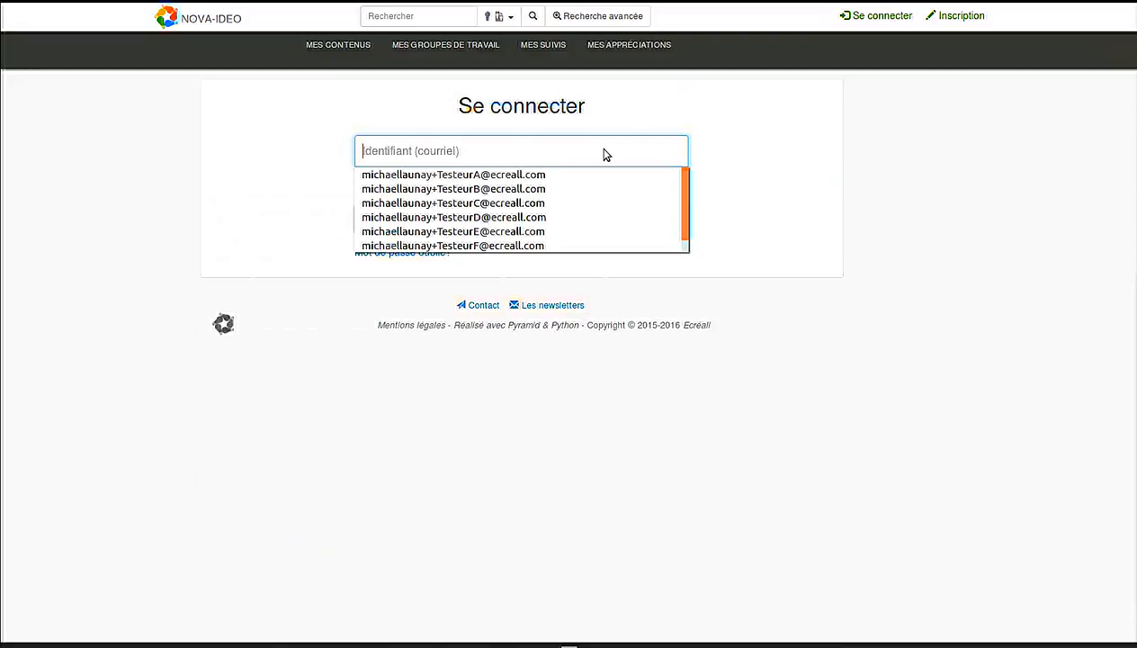
click(567, 179)
click(543, 216)
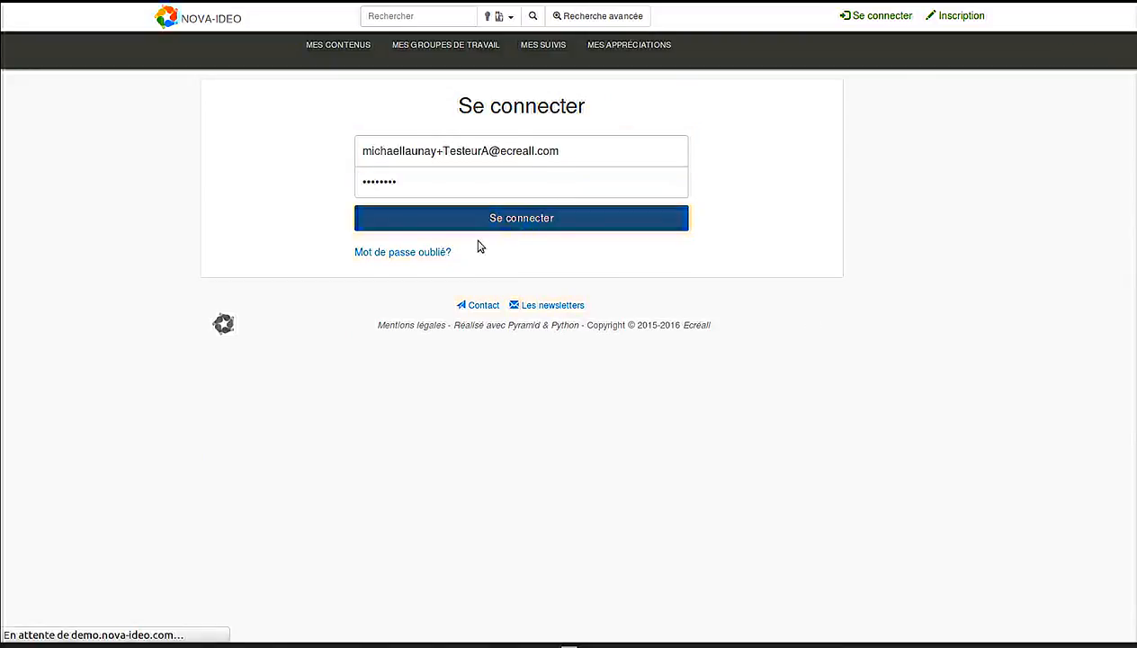
Step: Improve the proposal "Tirage au sort des modérateurs" by adding "indice de confiance" wording to the member selection, random draw and content validation sentences, and save it
click(246, 132)
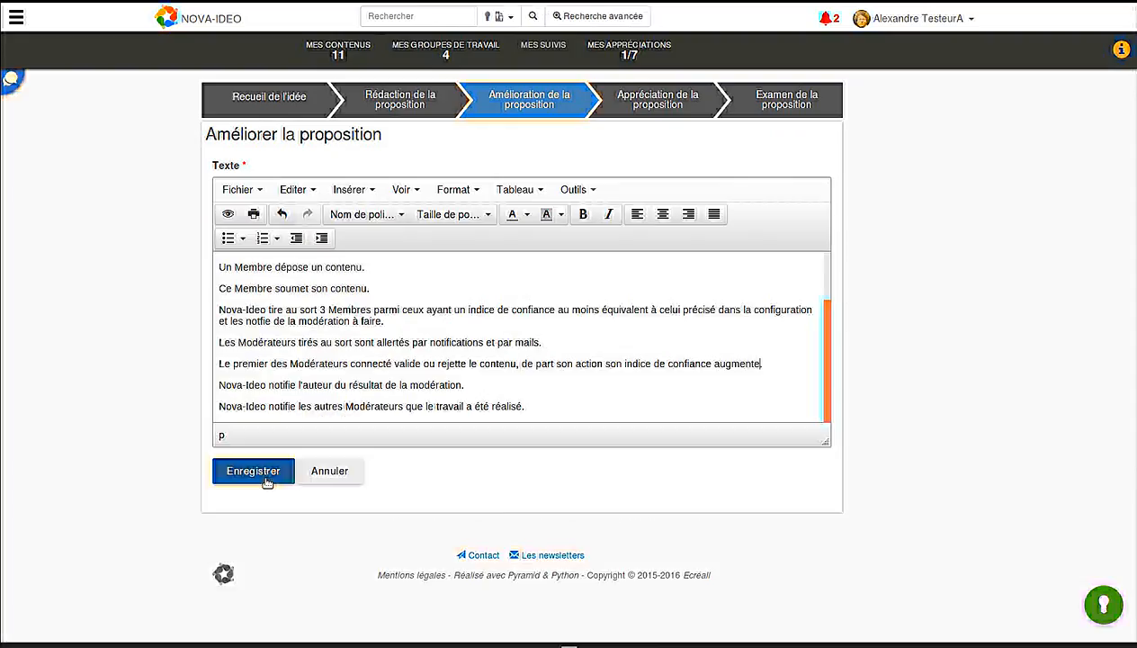
click(265, 477)
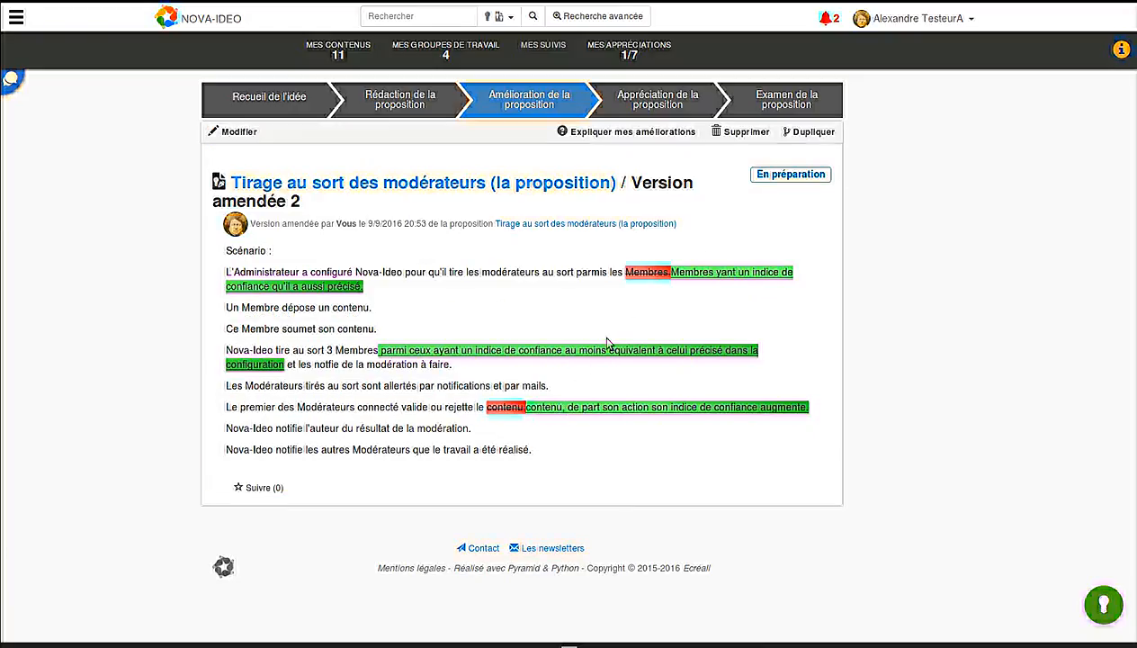
Step: Start explaining the improvements and save the explanation "Limite la modération aux membres actif." for the first improvement
click(620, 133)
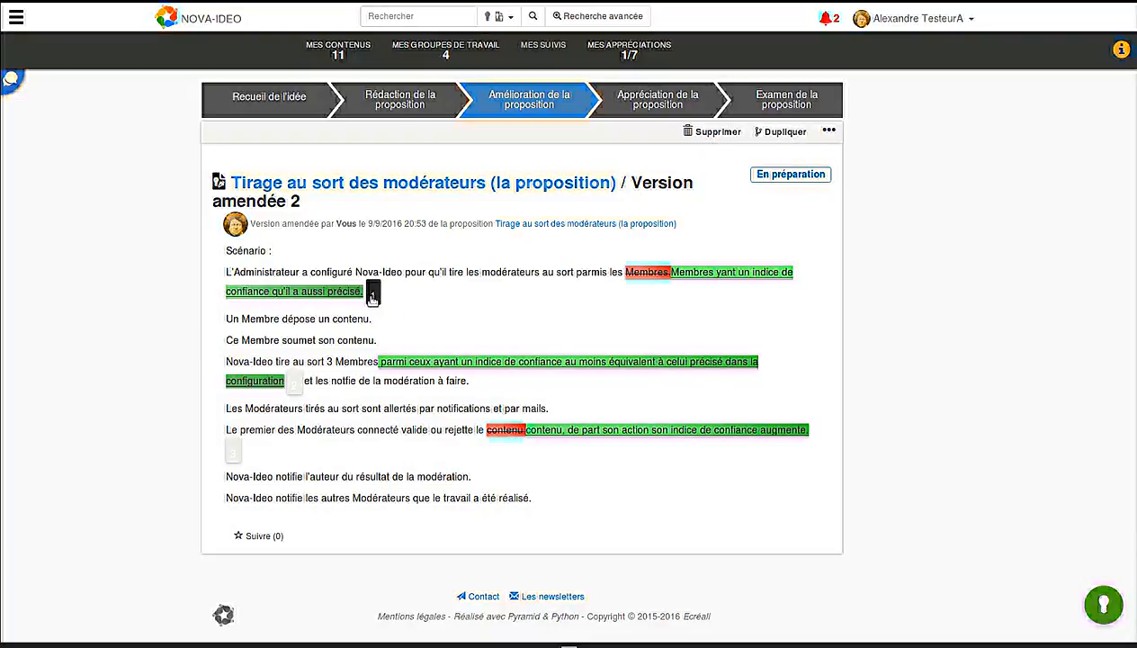
click(372, 297)
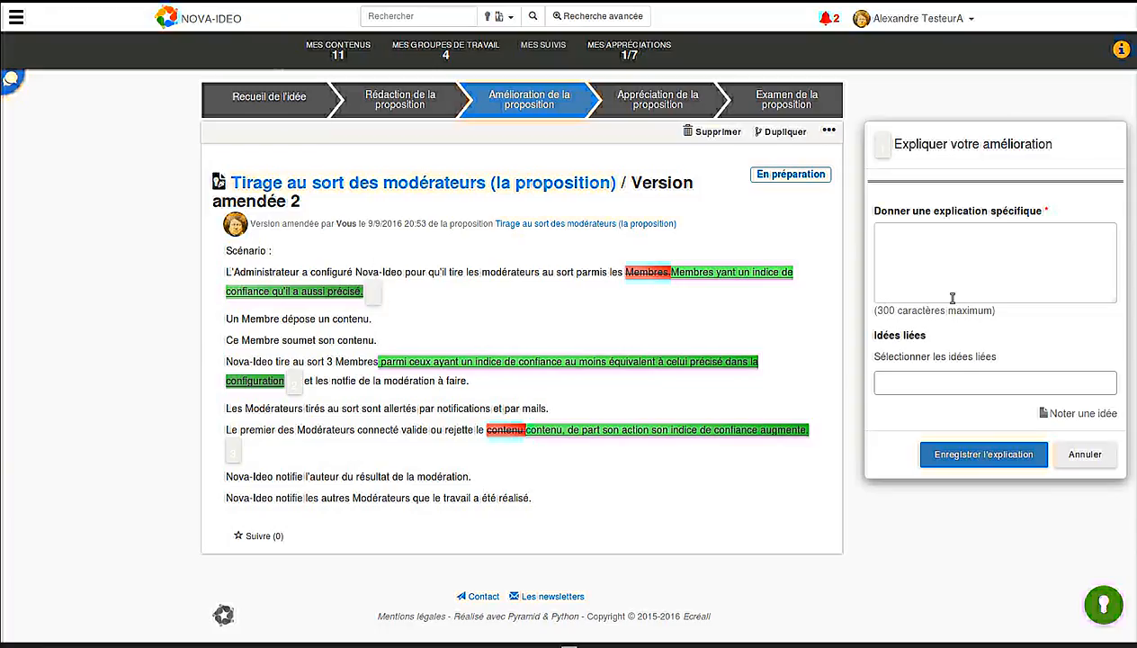
click(936, 297)
text(Limite la modération aux membres actifs.)
click(972, 461)
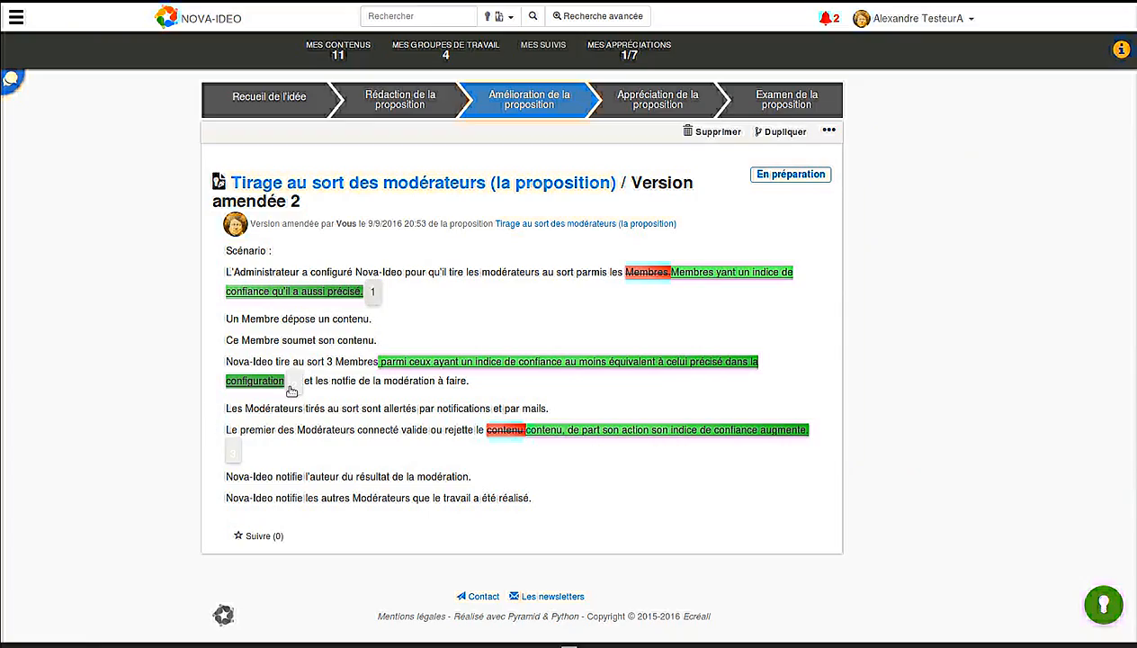
Step: Reuse explanation 1 for the second improvement and explain the third with "Explique le mécanisme d'augmentation de l'indice de confiance"
click(291, 381)
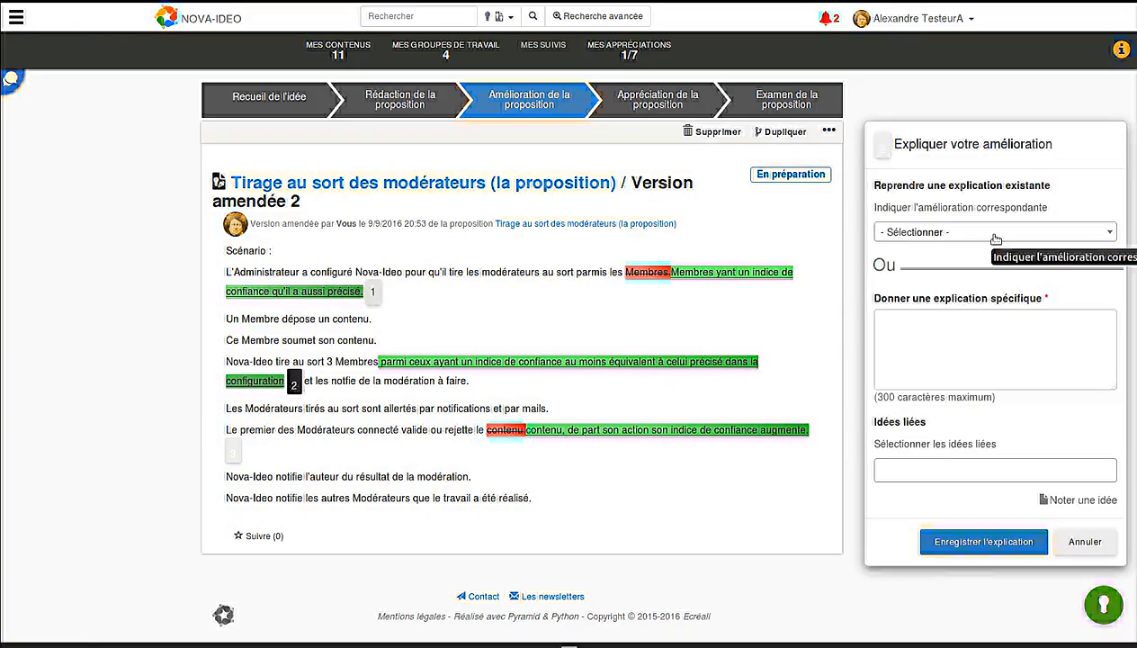
click(990, 232)
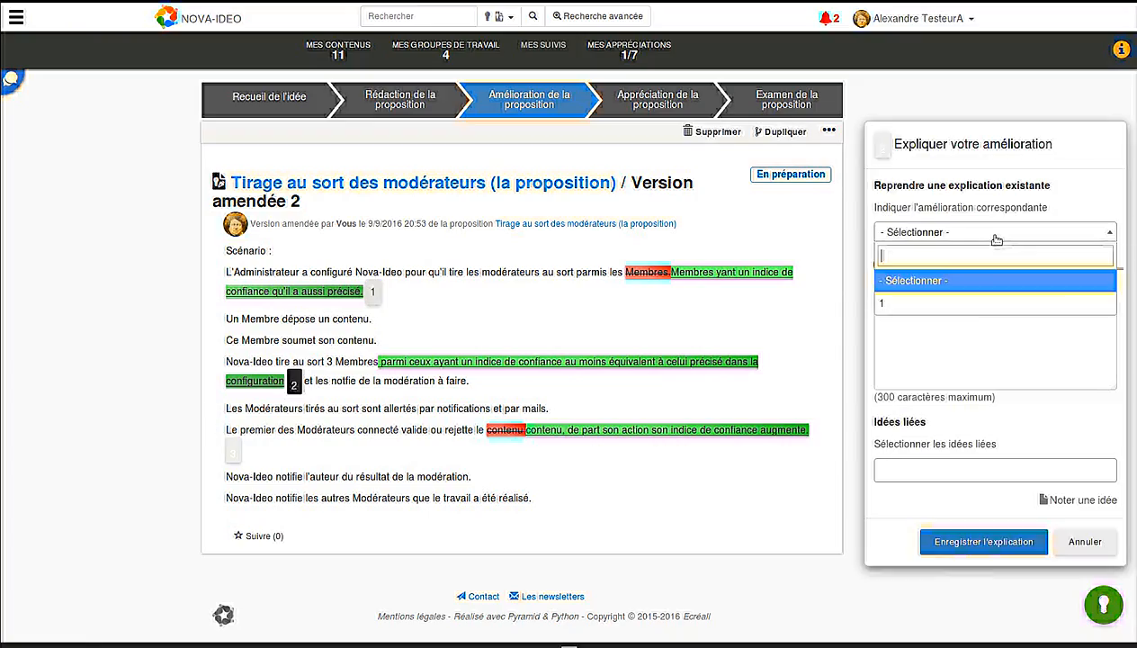
click(983, 303)
click(982, 298)
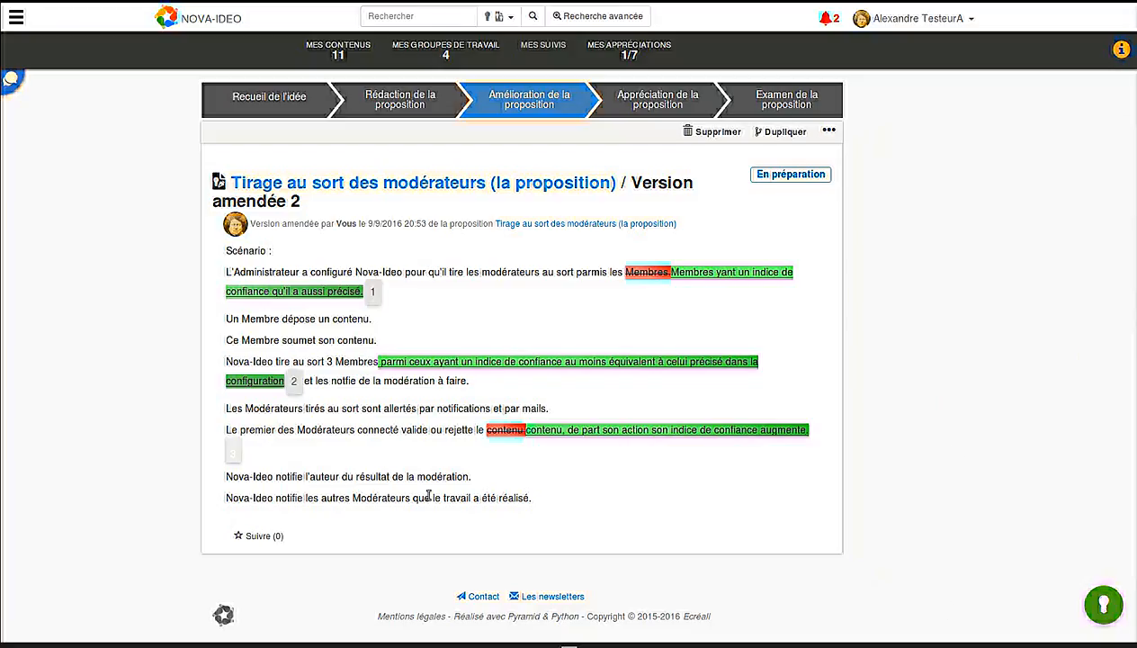
click(231, 453)
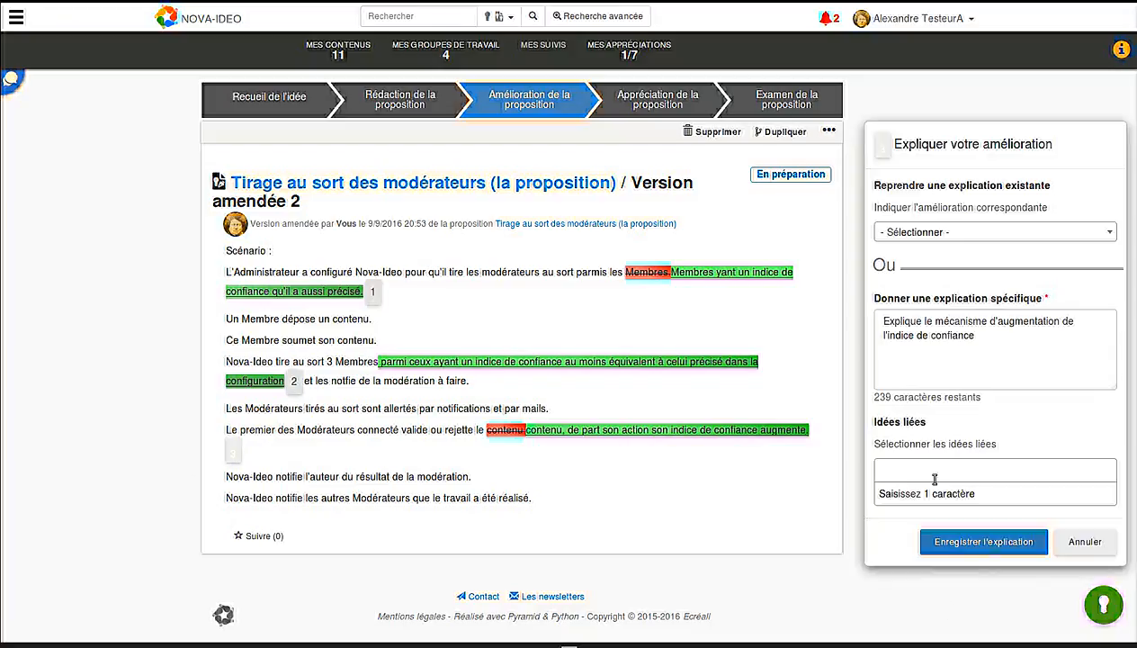
click(956, 546)
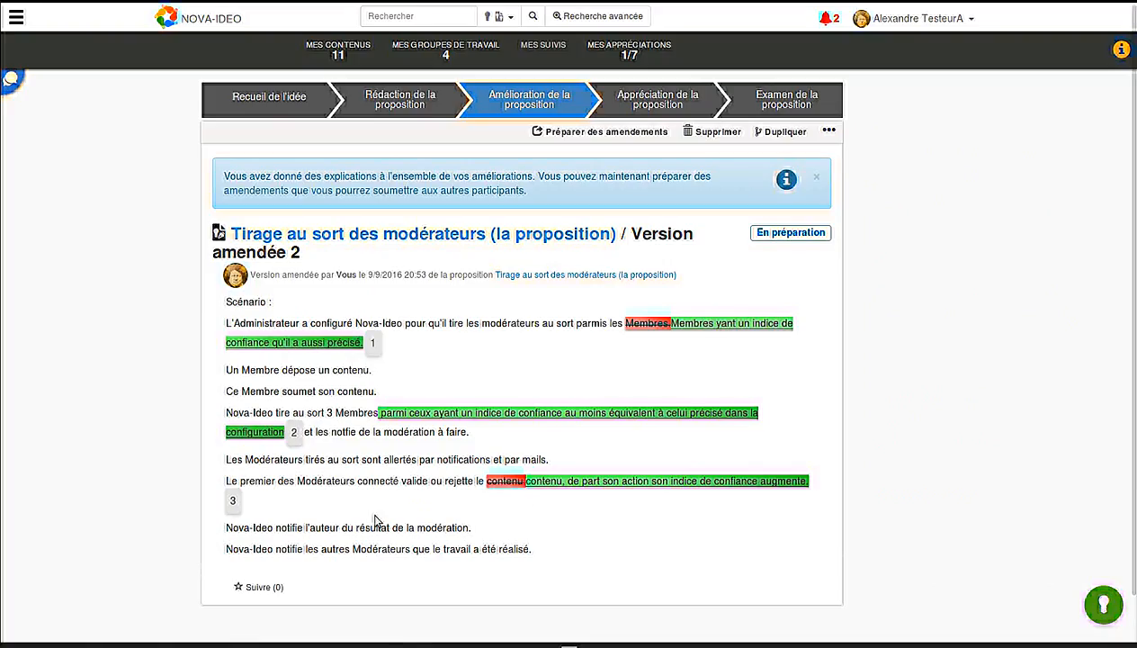
Step: Prepare and submit the amendments, keeping improvements 1 and 2 grouped together and improvement 3 as a separate amendment
click(569, 132)
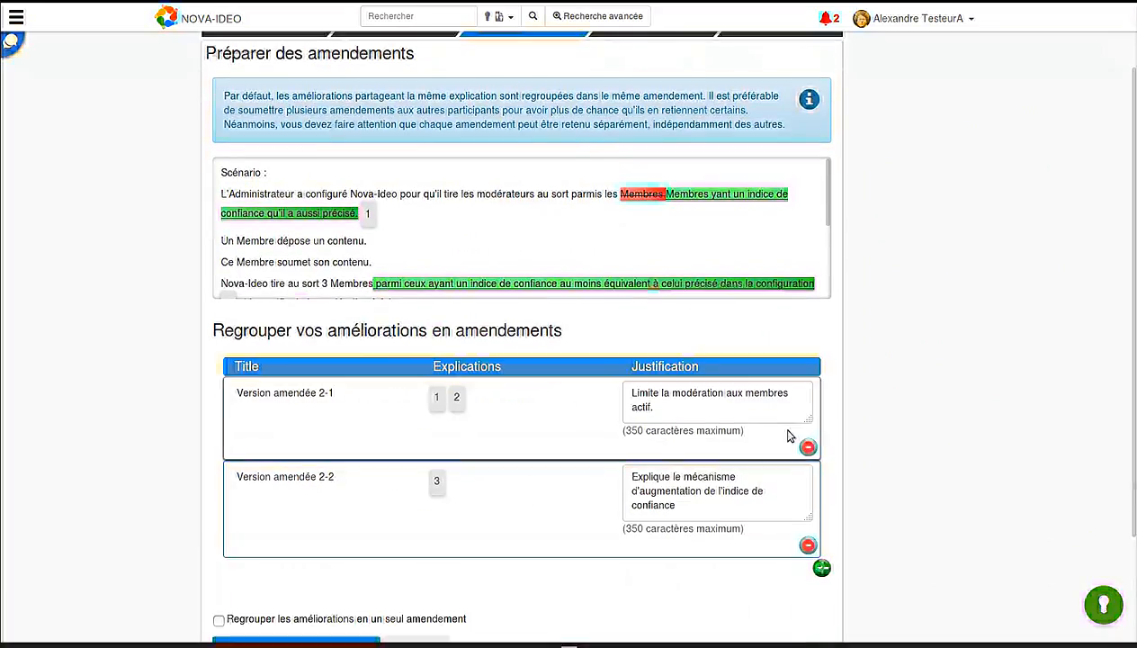
scroll(716, 345, down, 1)
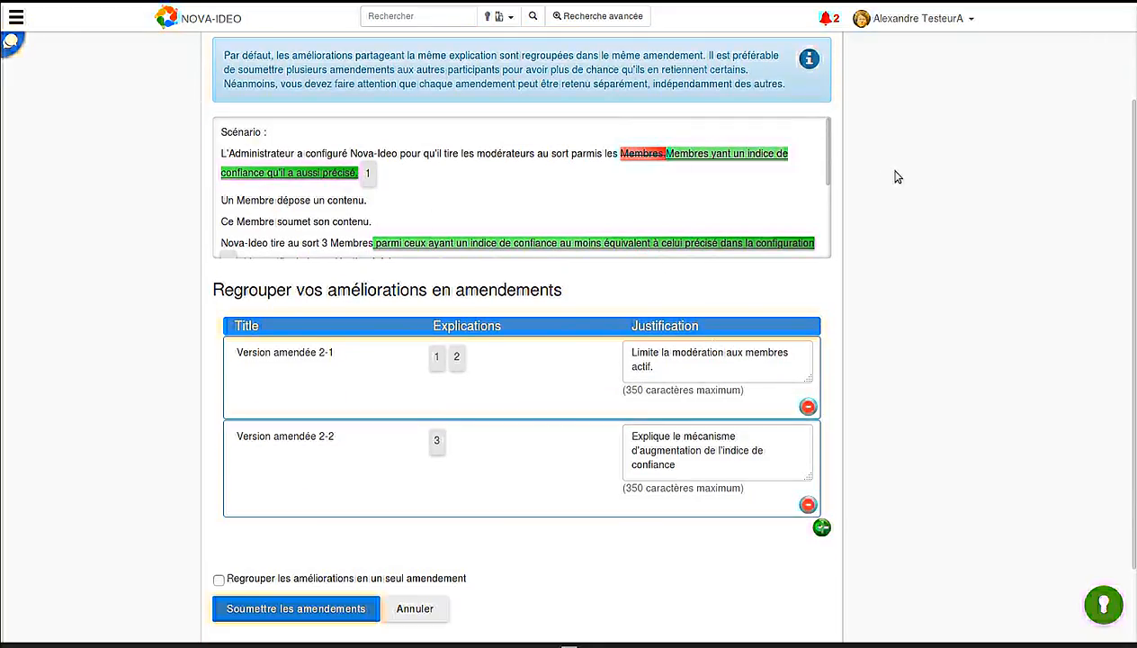
mouse_move(828, 166)
mouse_down()
mouse_move(832, 198)
mouse_move(832, 182)
mouse_up()
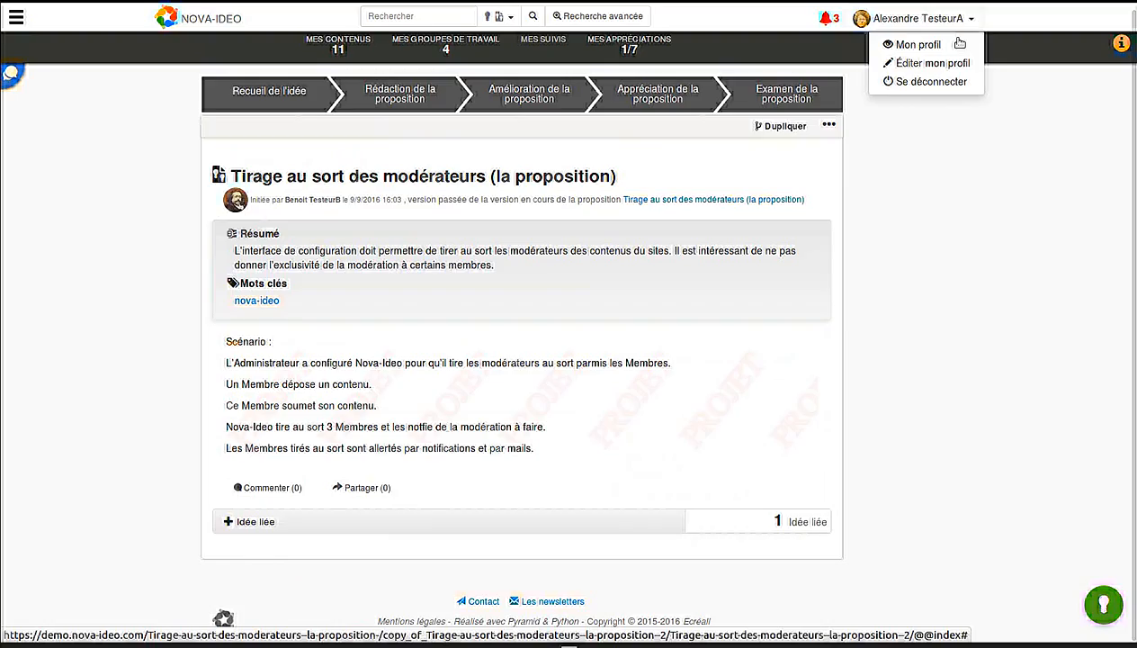
Step: Log out of the current account and log in with the second test member's saved credentials
click(947, 81)
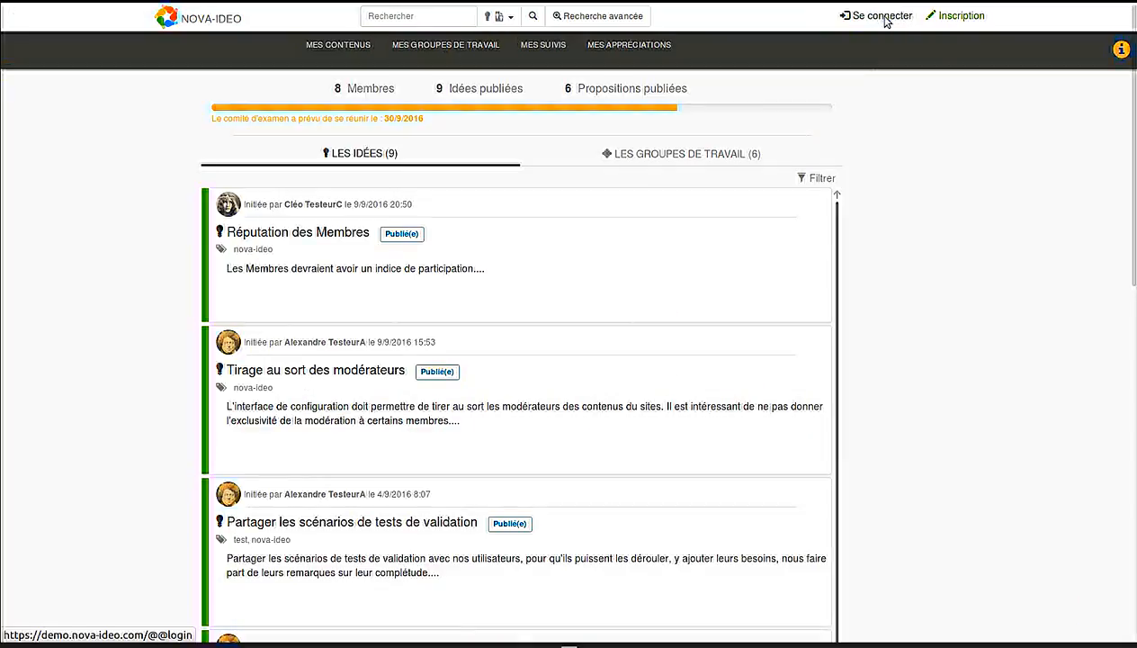
click(866, 16)
click(369, 162)
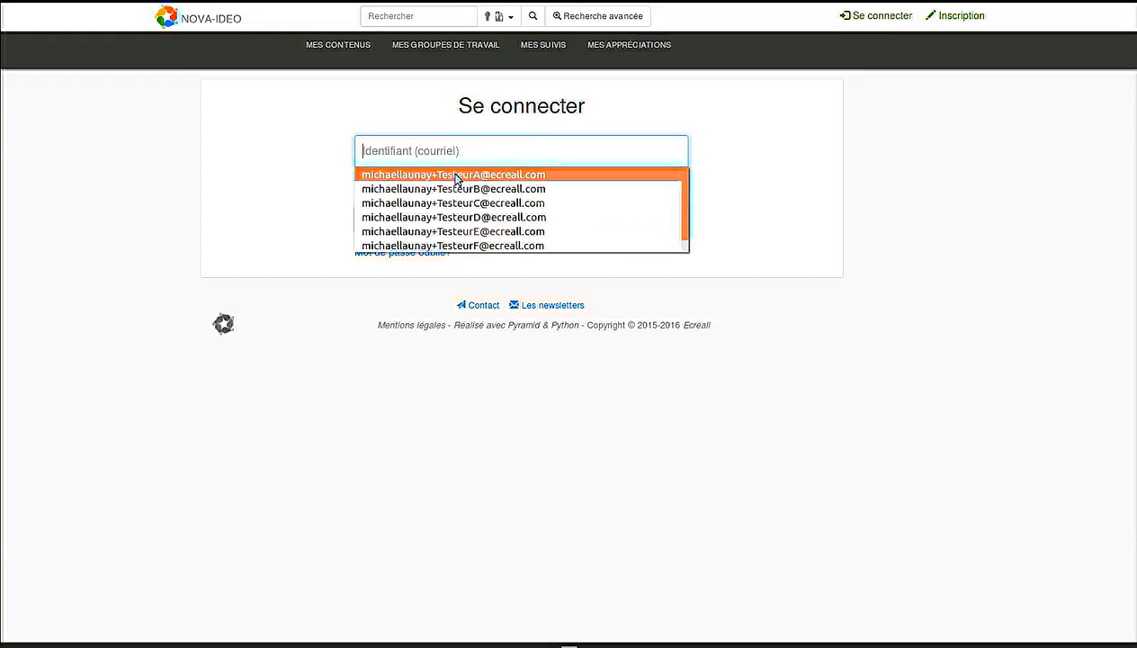
click(396, 177)
click(512, 221)
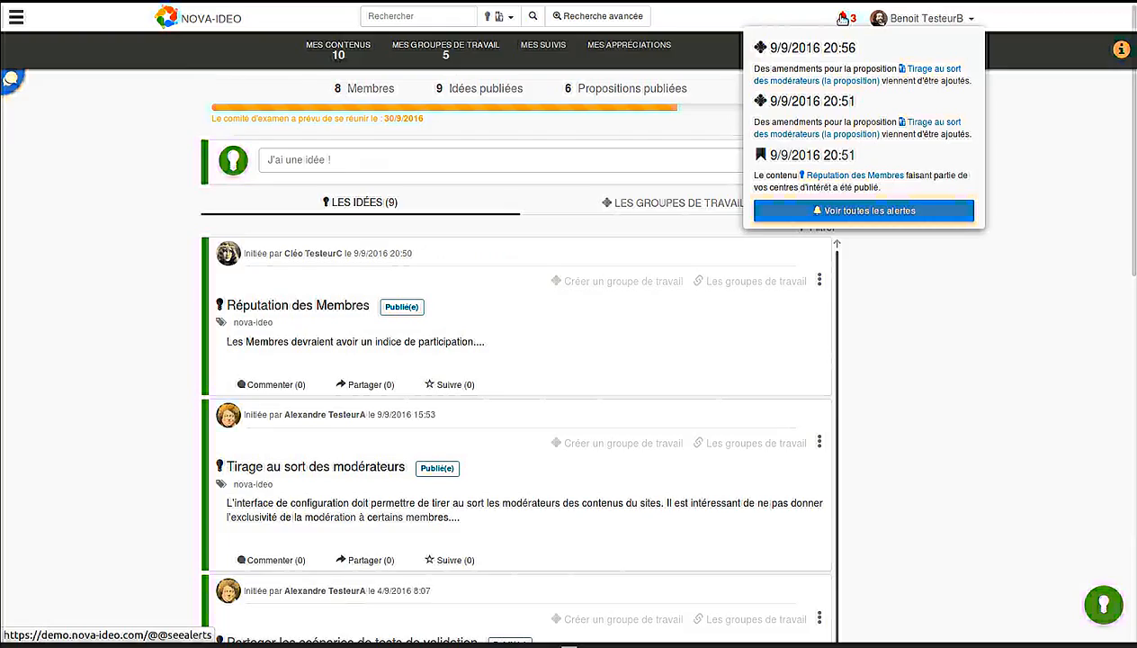
Step: Open the proposal from the alerts, change "modération" to "modération de son contenu" in the author notification sentence, and save the improvement
click(862, 210)
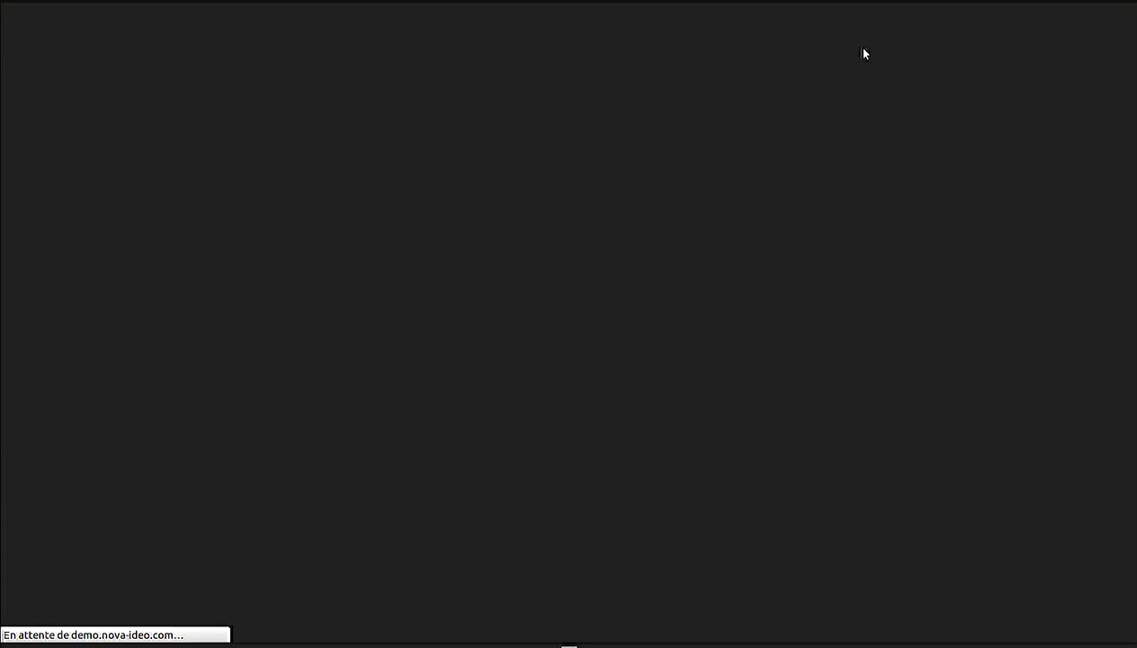
click(448, 165)
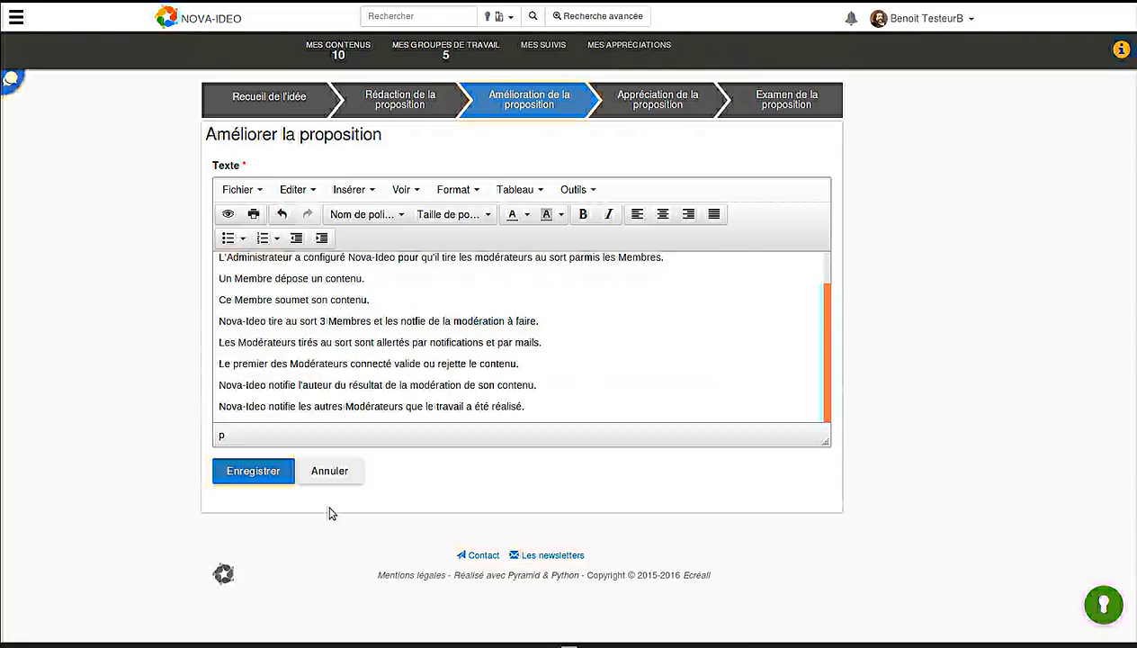
click(253, 471)
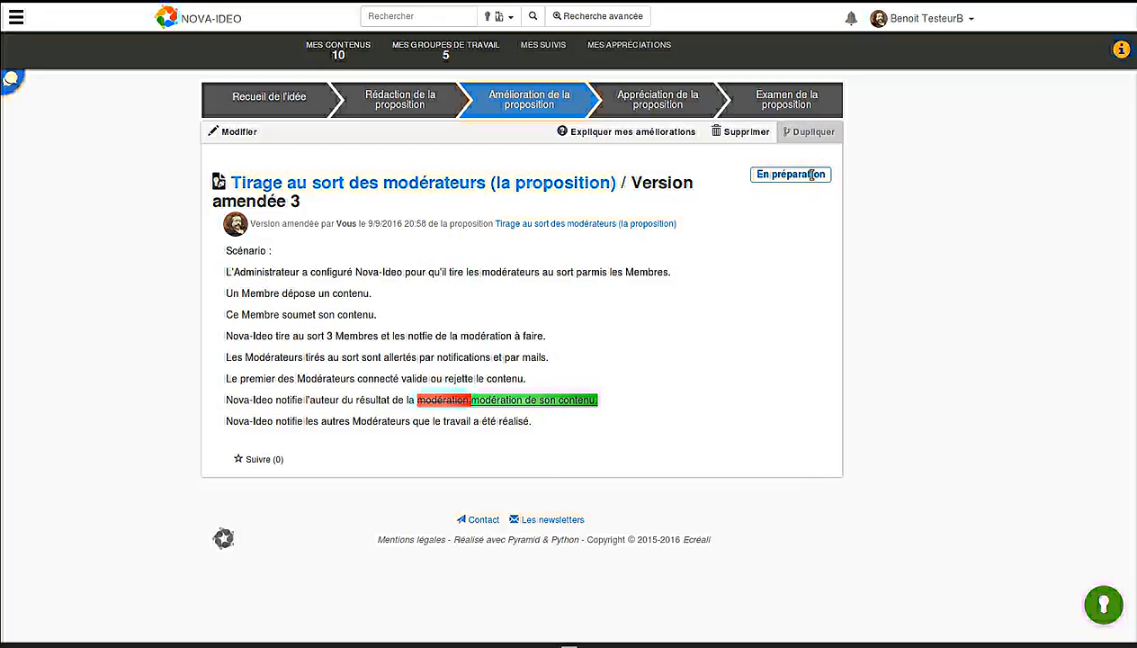
Step: Explain the wording improvement in the amended version with "Précision" and save the explanation
click(657, 136)
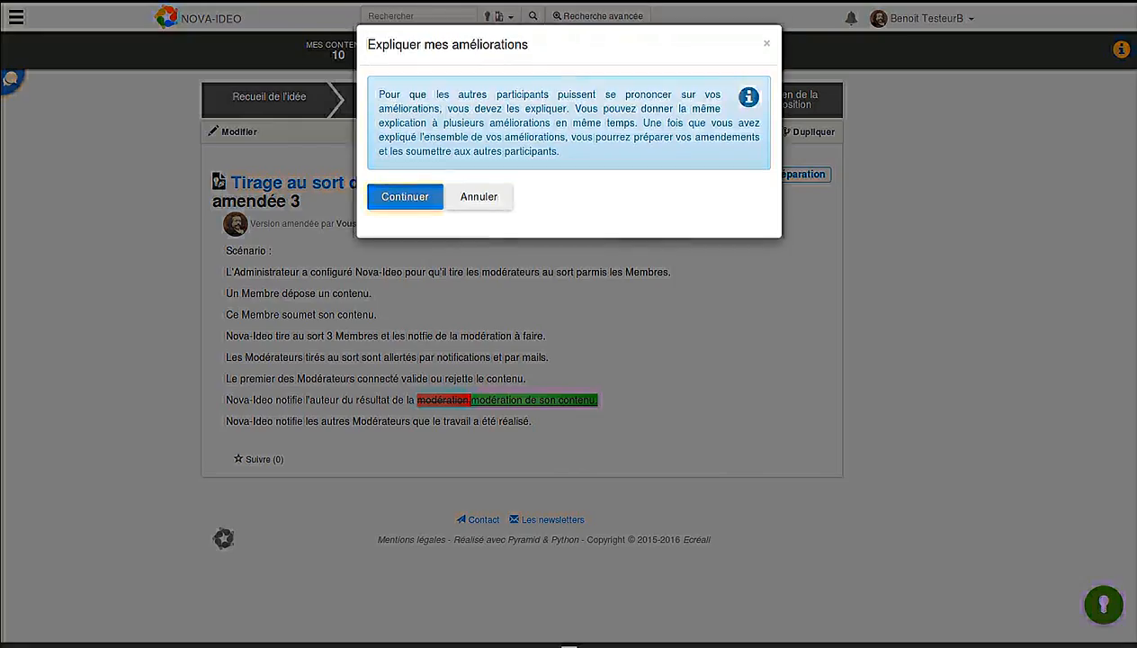
click(405, 196)
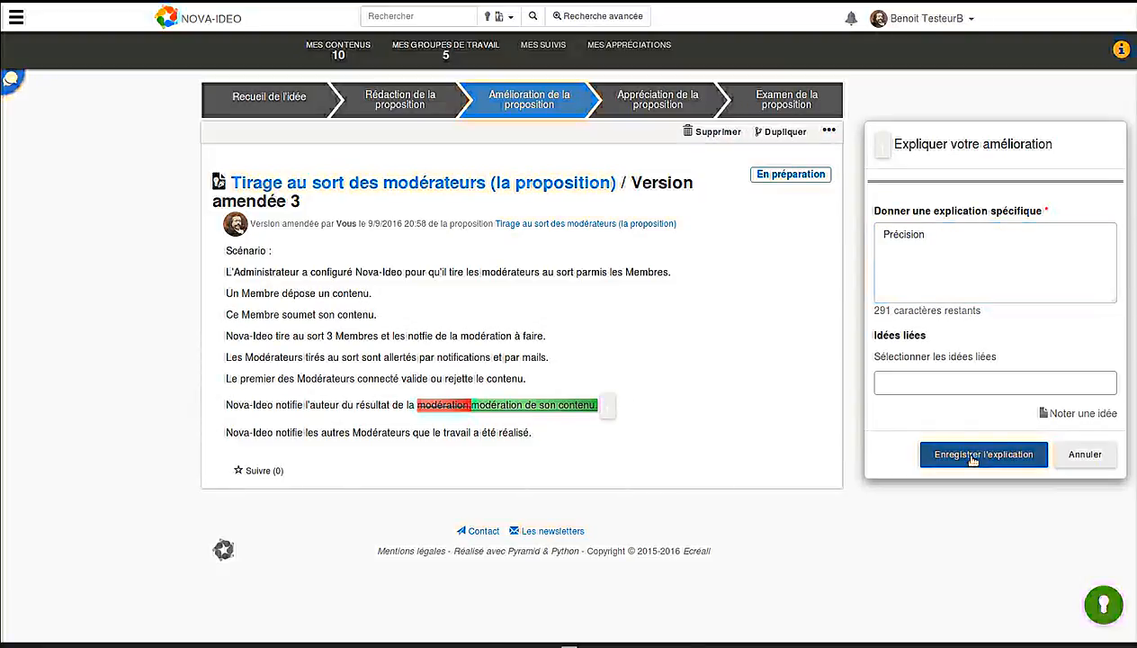
click(974, 454)
Step: Prepare the amendment justified by "Précision" and submit it to the other participants
click(606, 135)
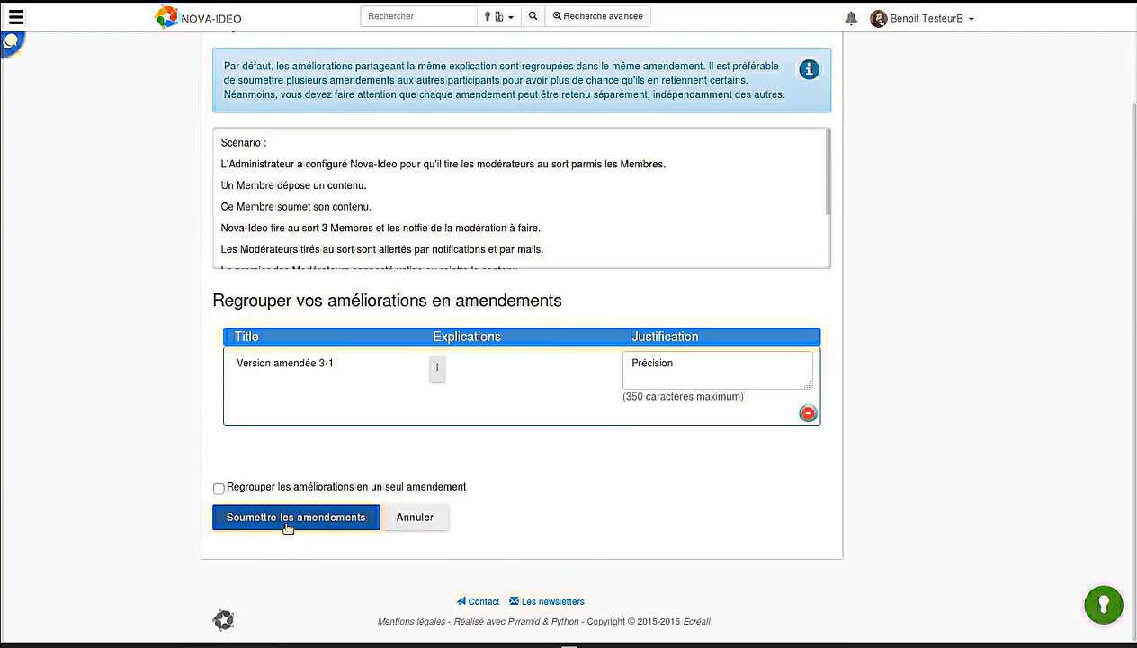
click(286, 520)
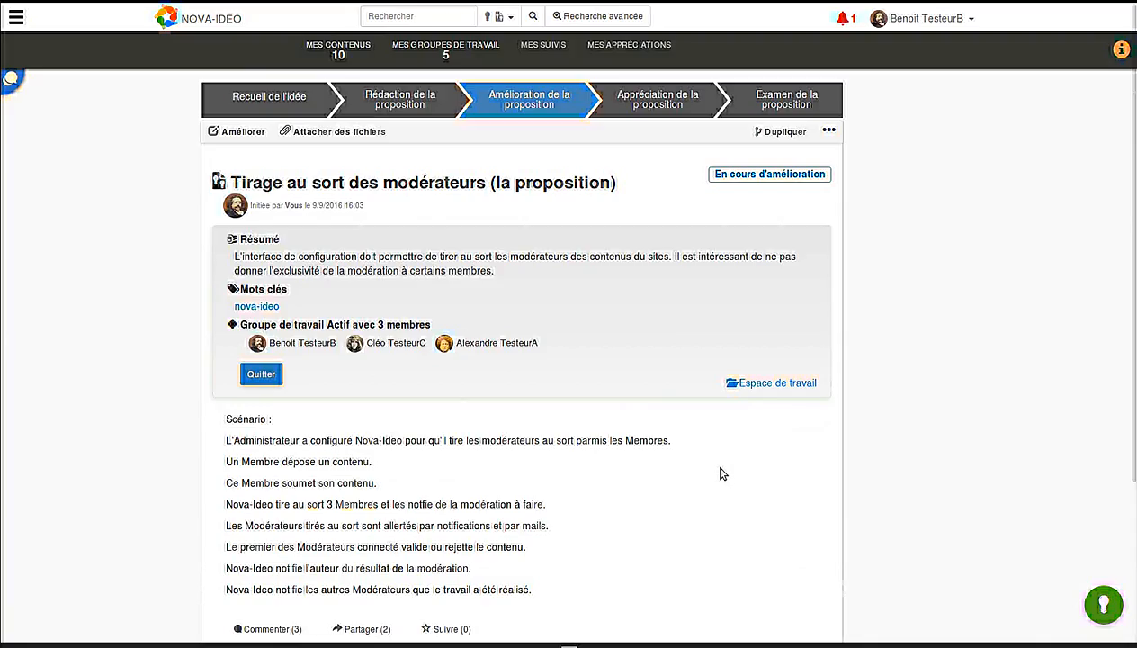
Step: Open the vote on the amendments (groupe 1) and examine the original version, the competing amended versions and their judgement options
scroll(638, 538, down, 3)
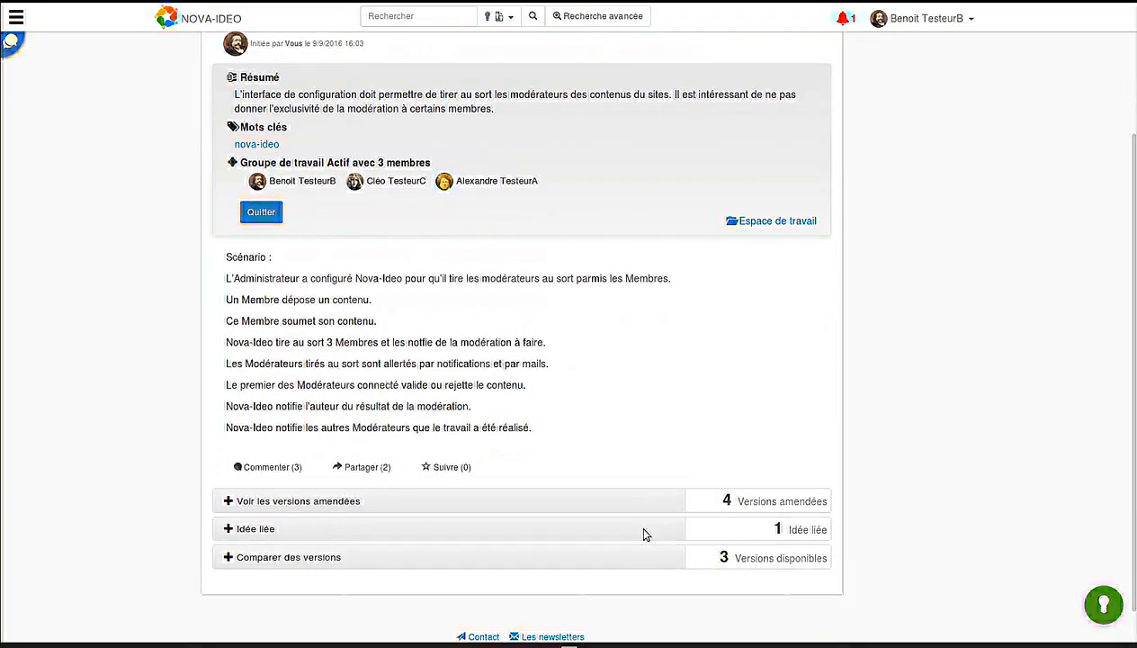
scroll(642, 549, up, 2)
scroll(627, 535, up, 2)
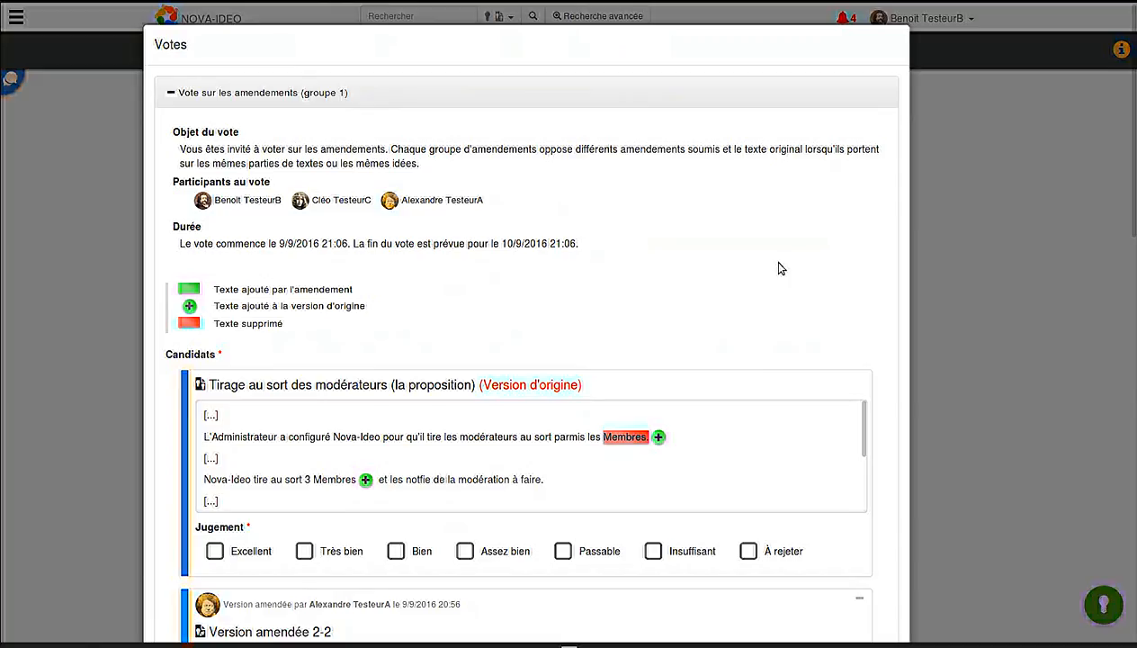
scroll(796, 273, down, 3)
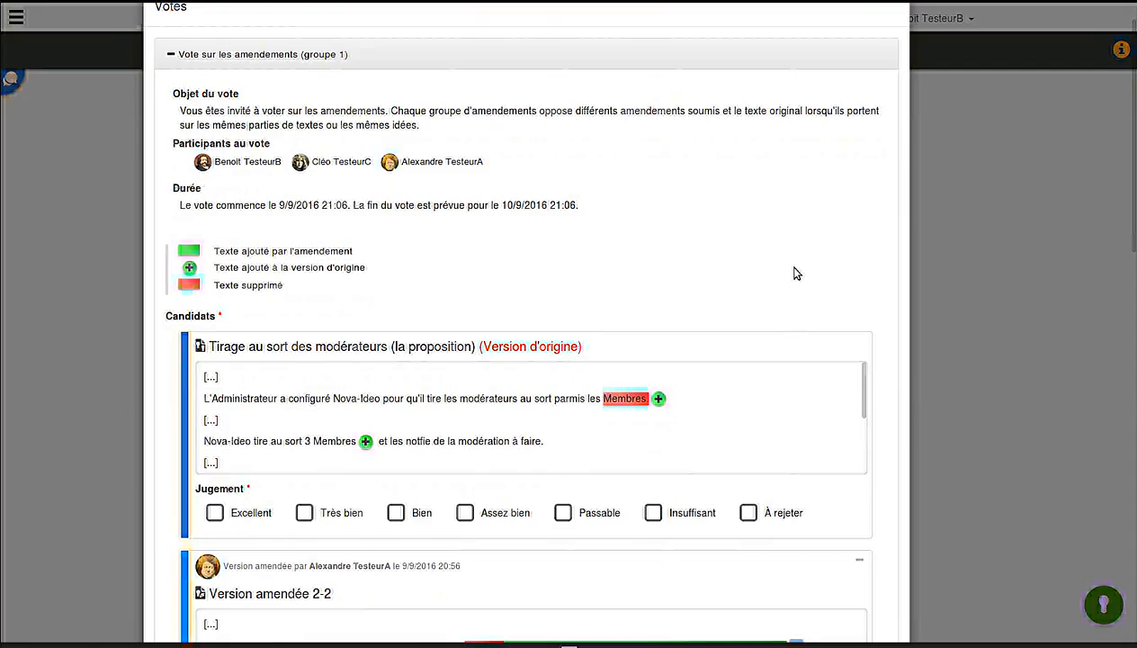
scroll(796, 272, down, 1)
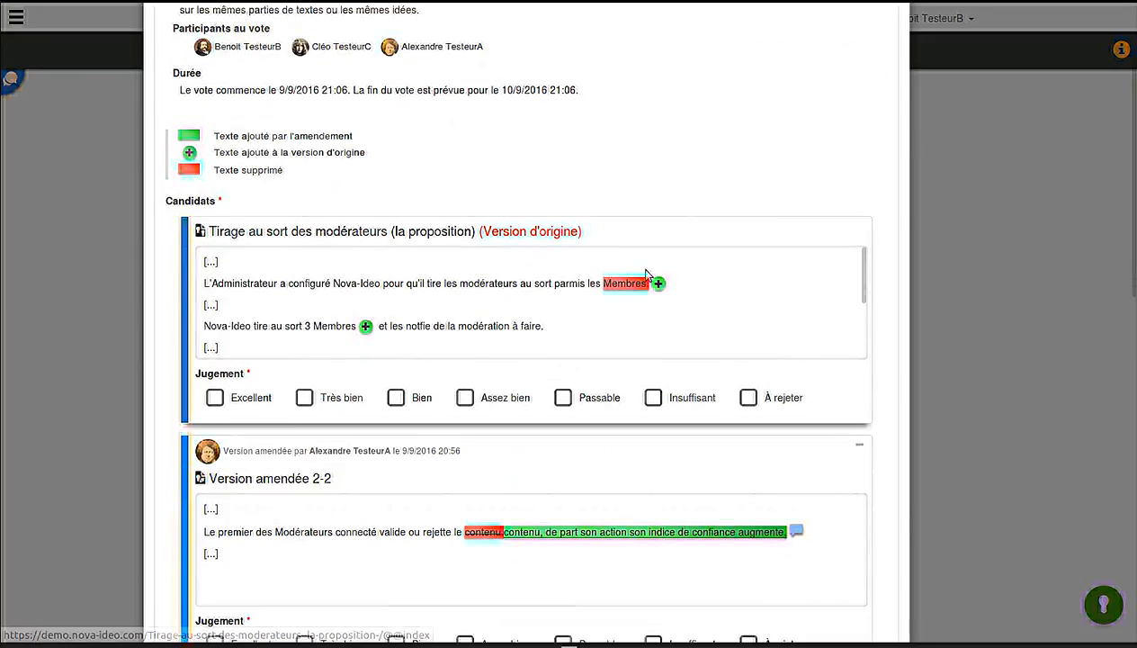
scroll(550, 249, down, 2)
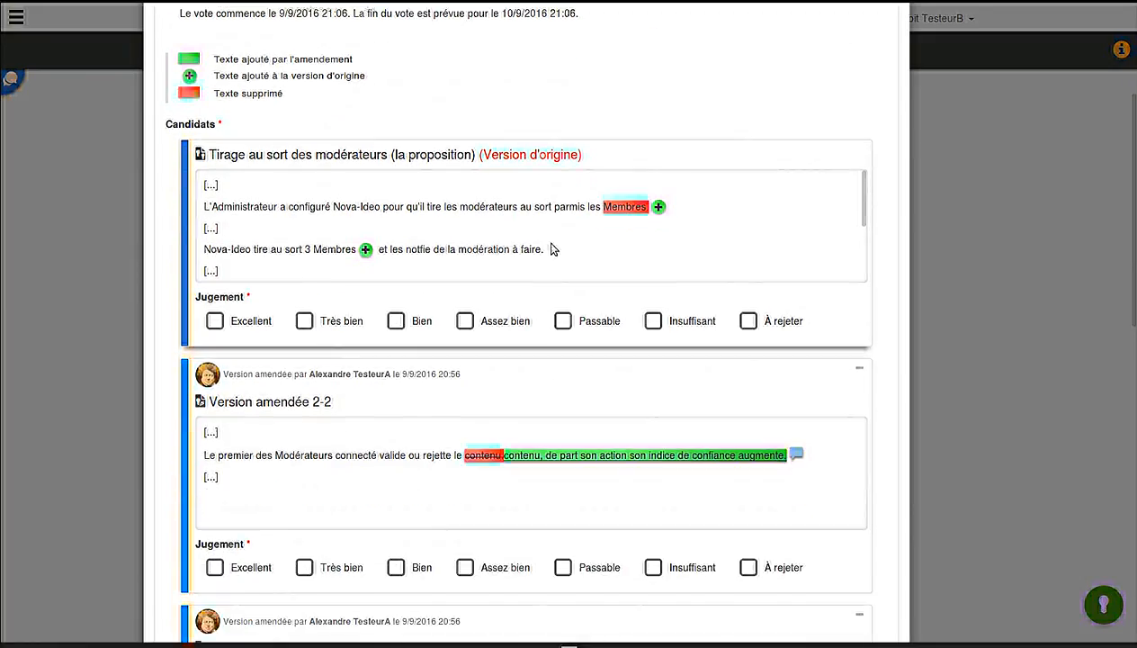
scroll(379, 450, down, 1)
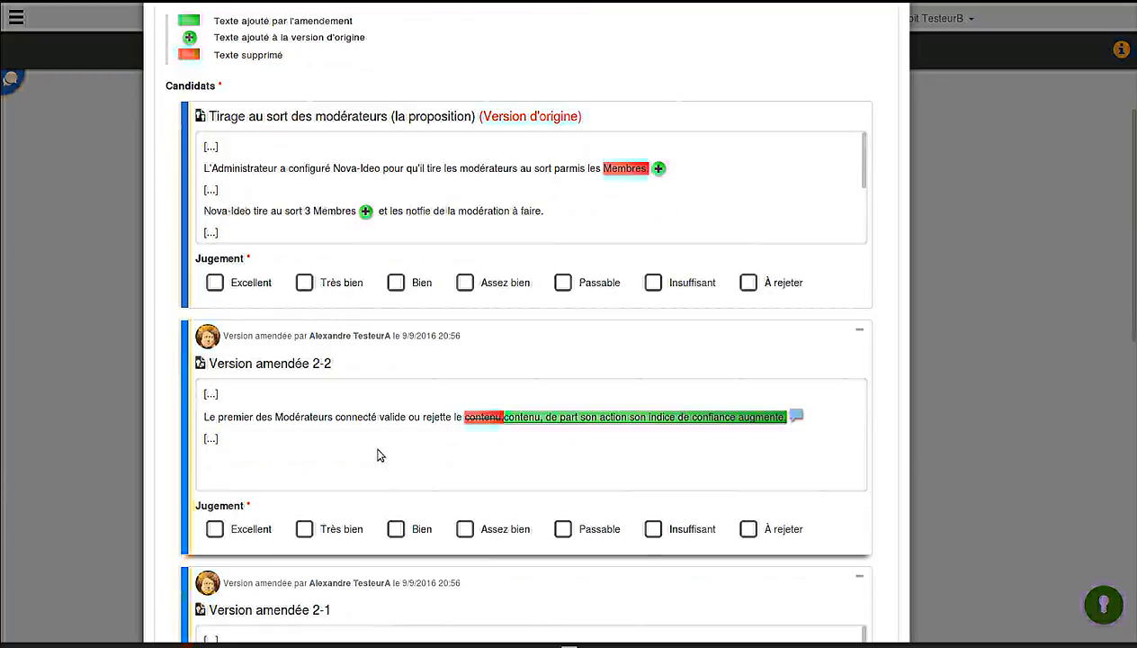
scroll(363, 405, down, 5)
scroll(364, 418, down, 1)
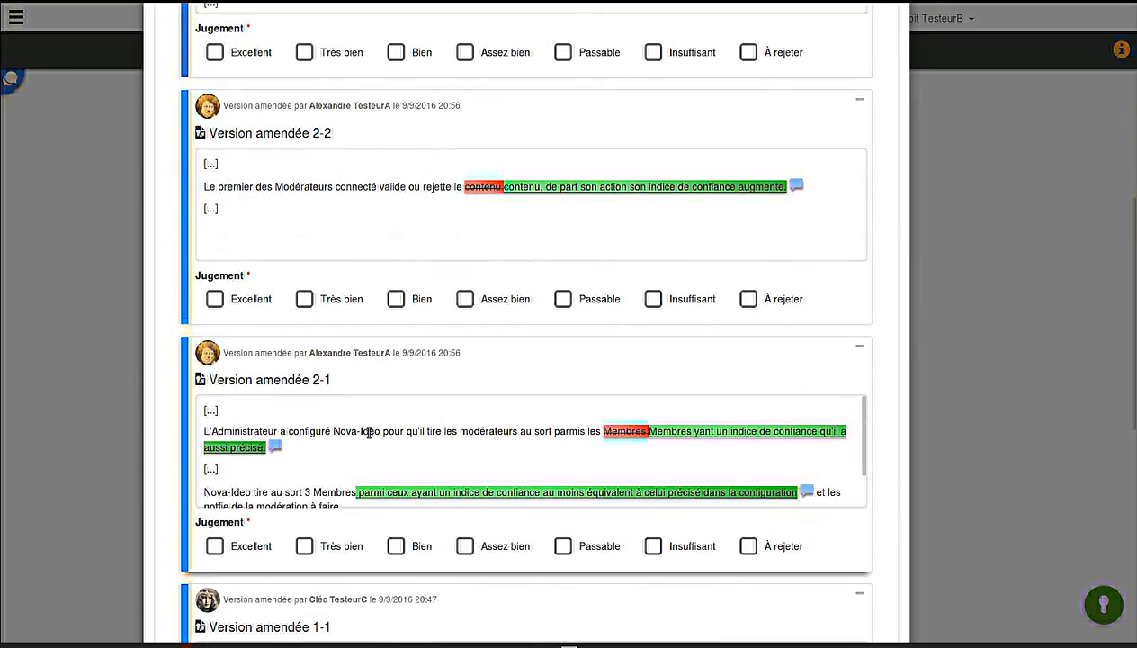
scroll(368, 439, down, 1)
scroll(1005, 420, down, 1)
scroll(927, 436, down, 4)
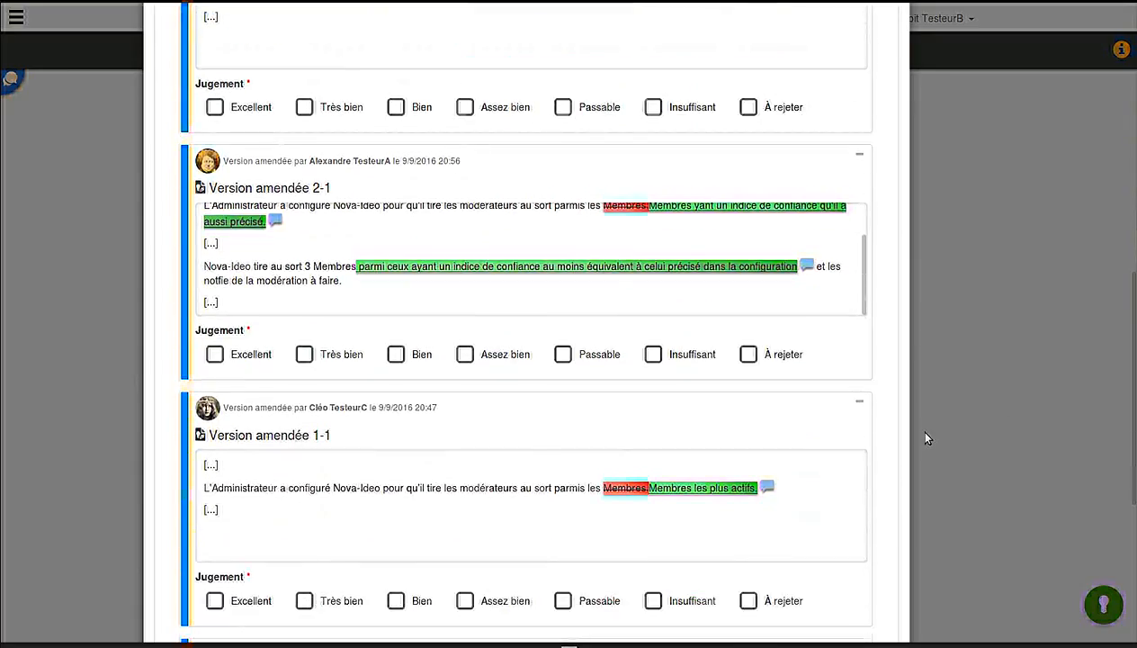
scroll(291, 541, down, 4)
scroll(381, 525, down, 3)
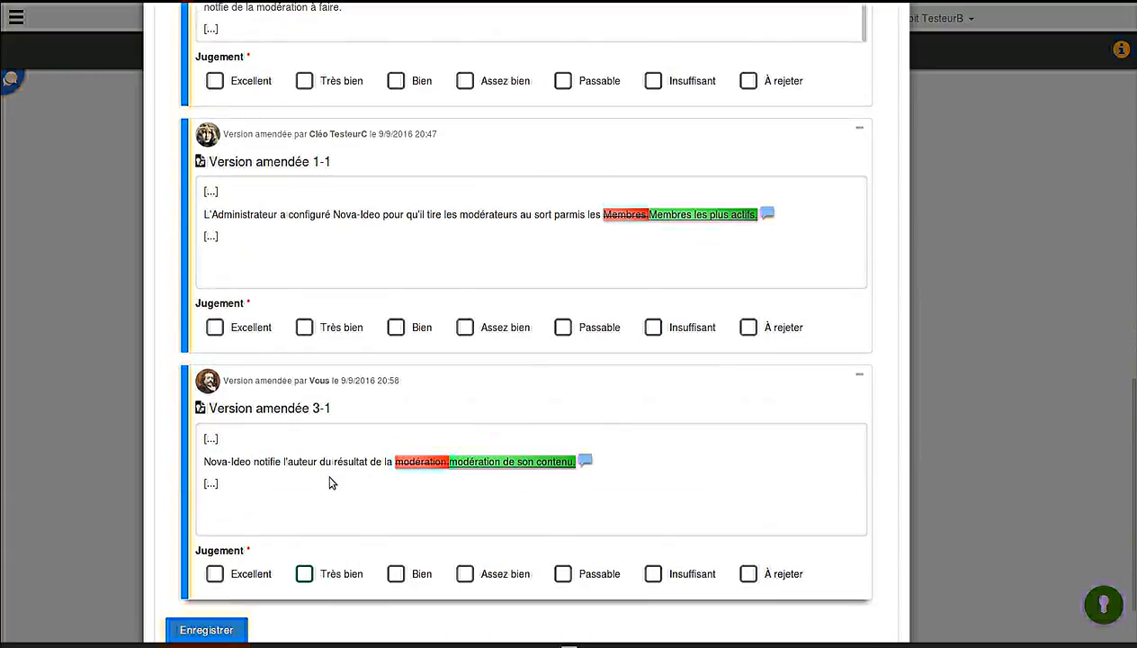
scroll(342, 476, up, 7)
scroll(361, 469, up, 12)
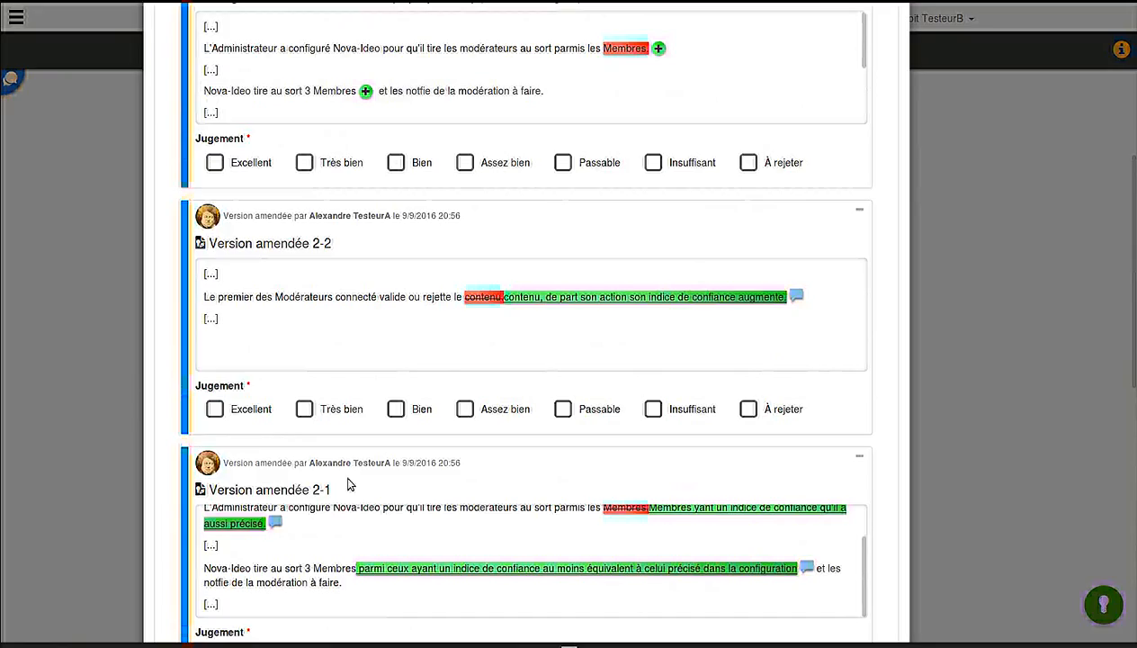
Step: Judge the original version of the proposal as Passable and amended version 2-2 as Bien
scroll(360, 387, up, 3)
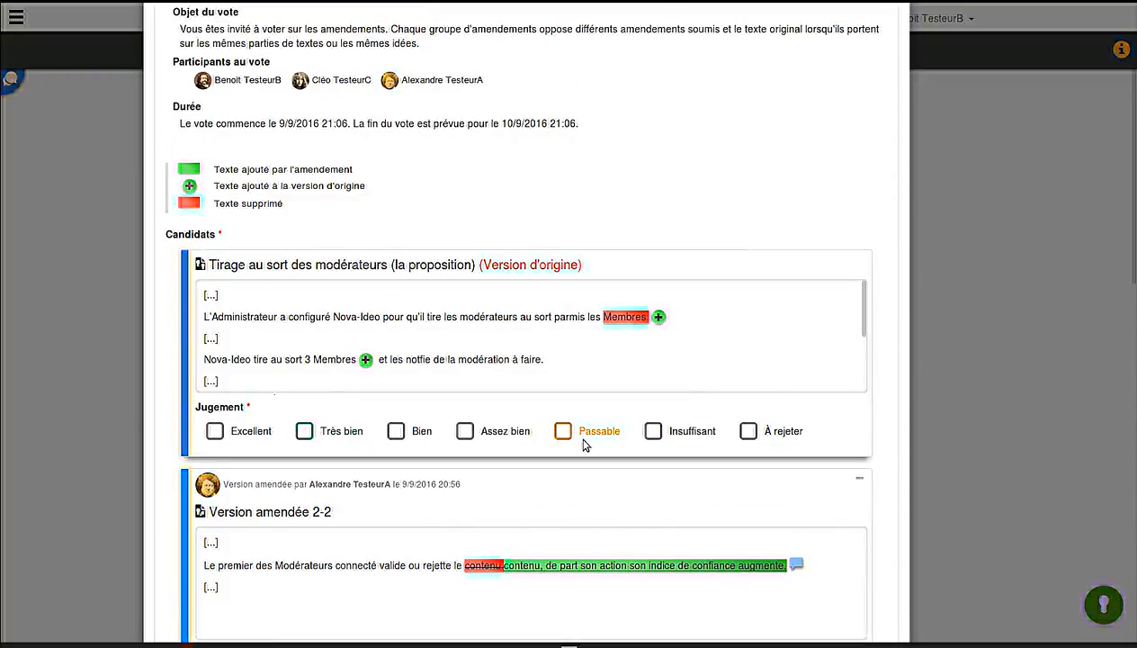
click(466, 428)
scroll(530, 340, down, 1)
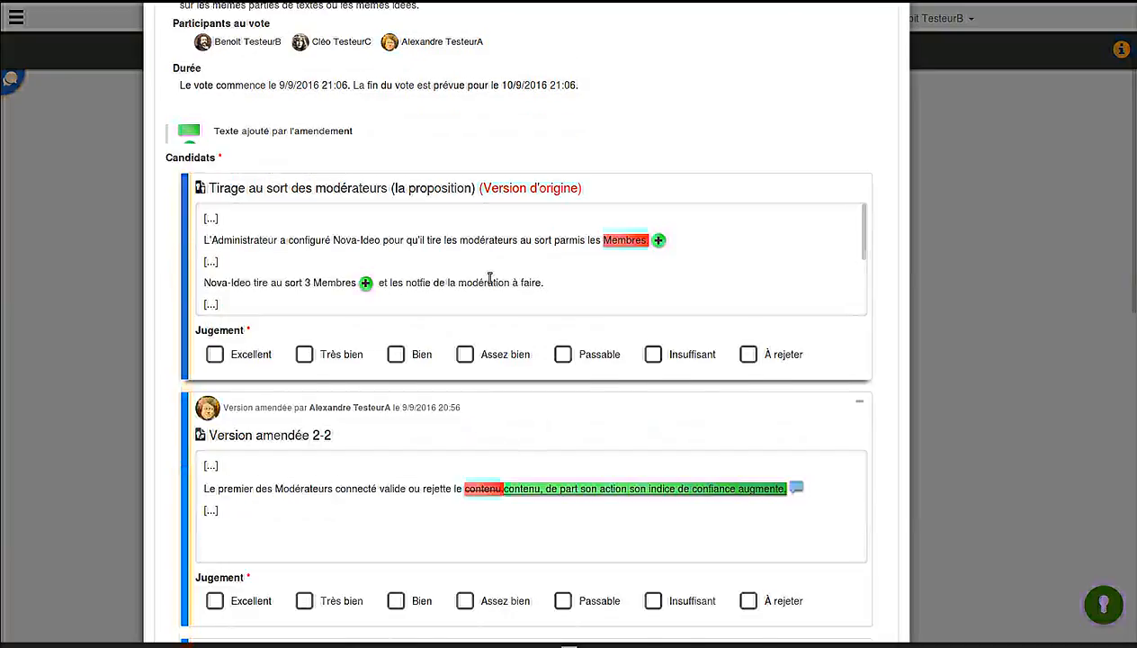
click(562, 393)
scroll(486, 405, down, 5)
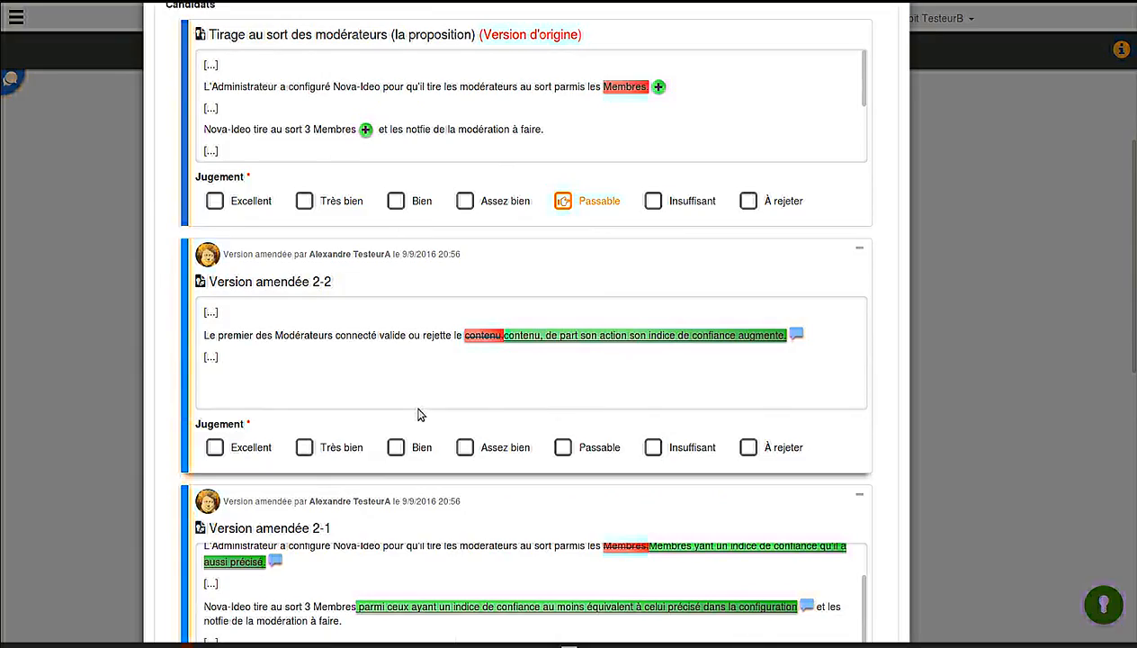
click(396, 447)
scroll(463, 485, down, 4)
Step: Show the explanation of the first change in amended version 2-1 and judge that version as Très bien
scroll(305, 441, up, 1)
click(278, 441)
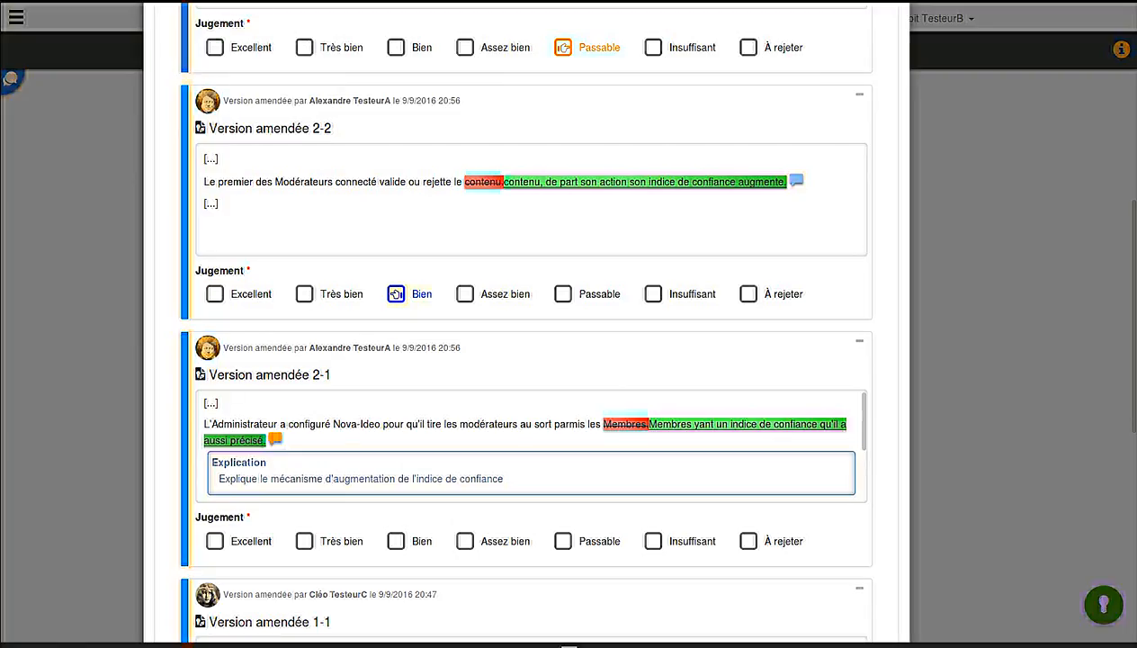
scroll(318, 437, down, 2)
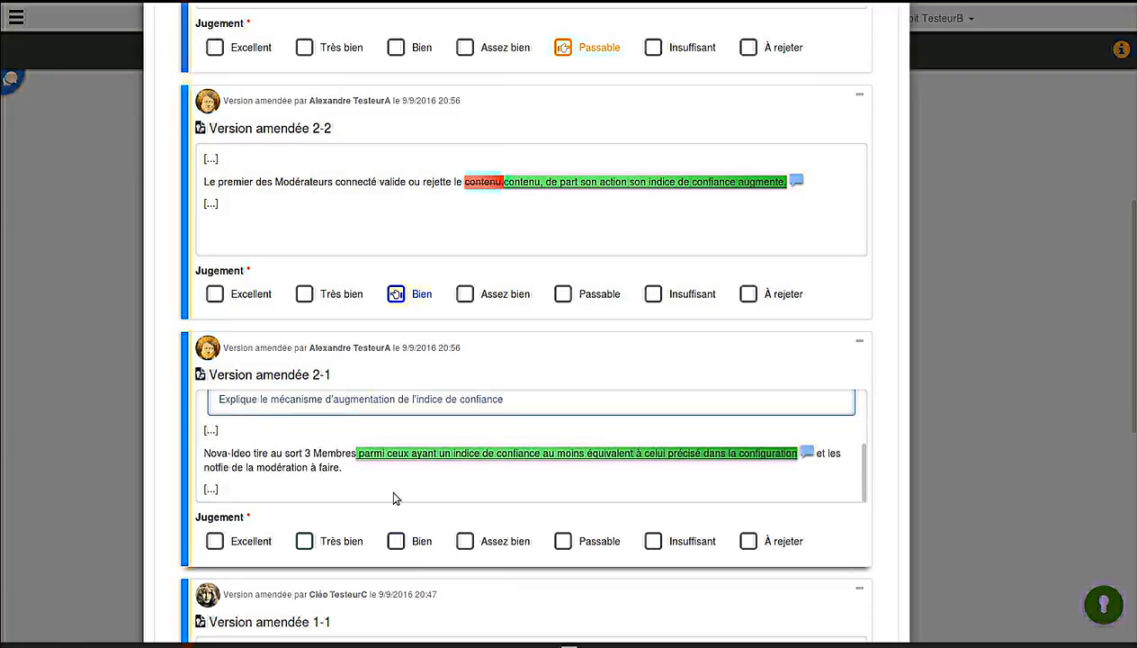
click(305, 541)
scroll(569, 540, down, 2)
Step: Judge amended version 1-1 as Assez bien and amended version 3-1 as Excellent, and save the vote
click(464, 594)
scroll(583, 594, down, 3)
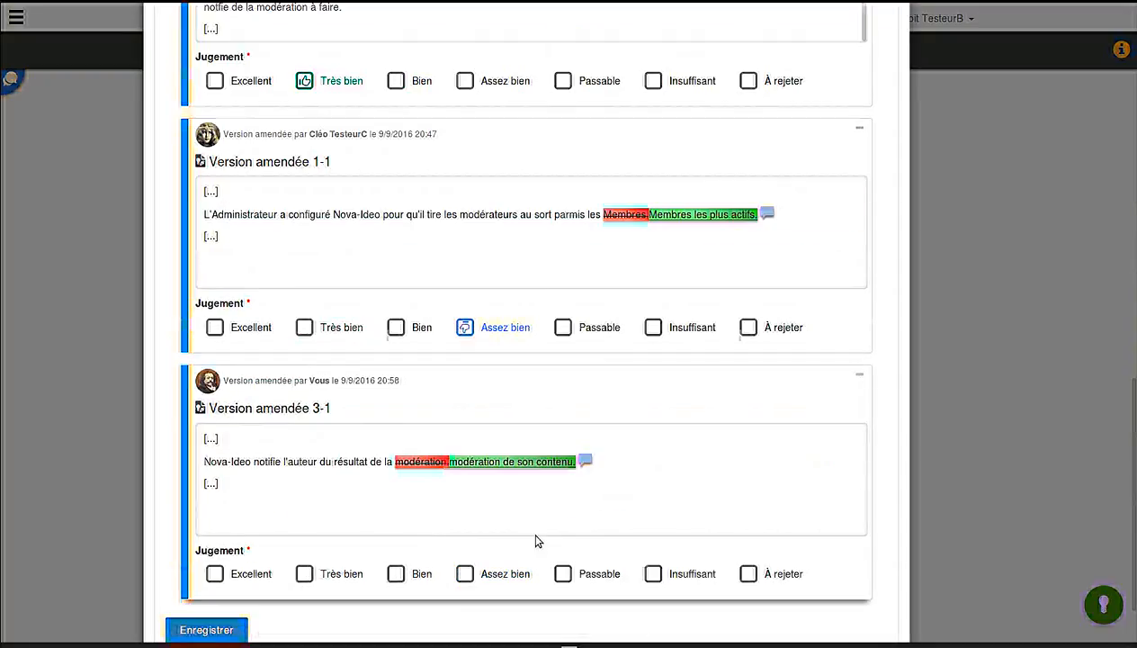
click(216, 574)
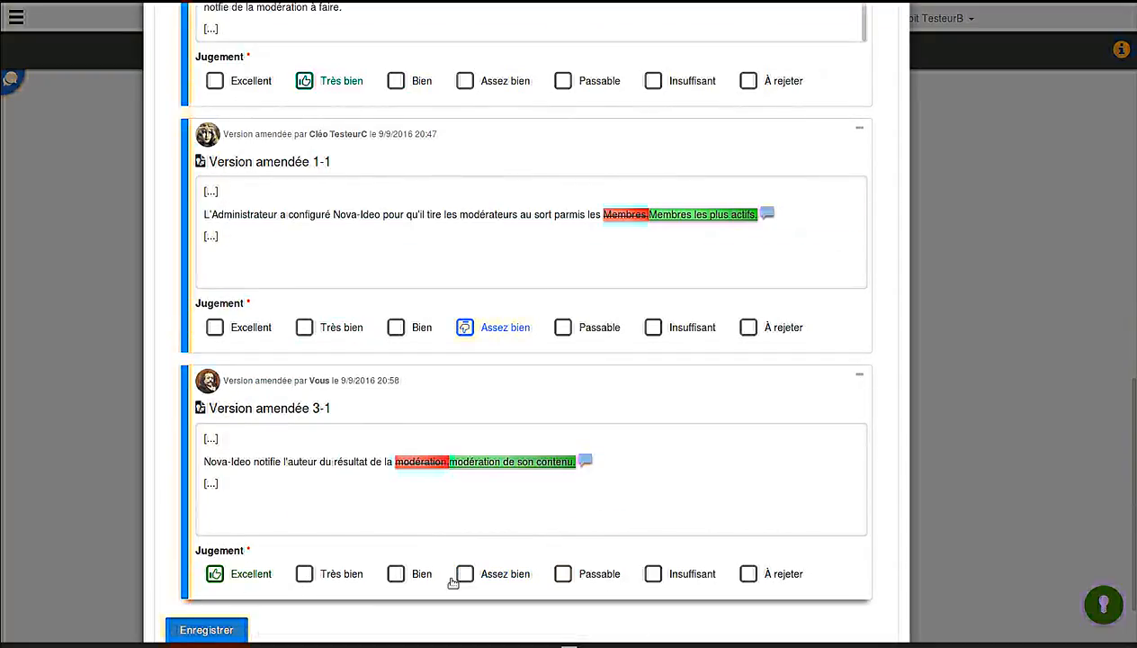
scroll(612, 515, down, 1)
click(223, 552)
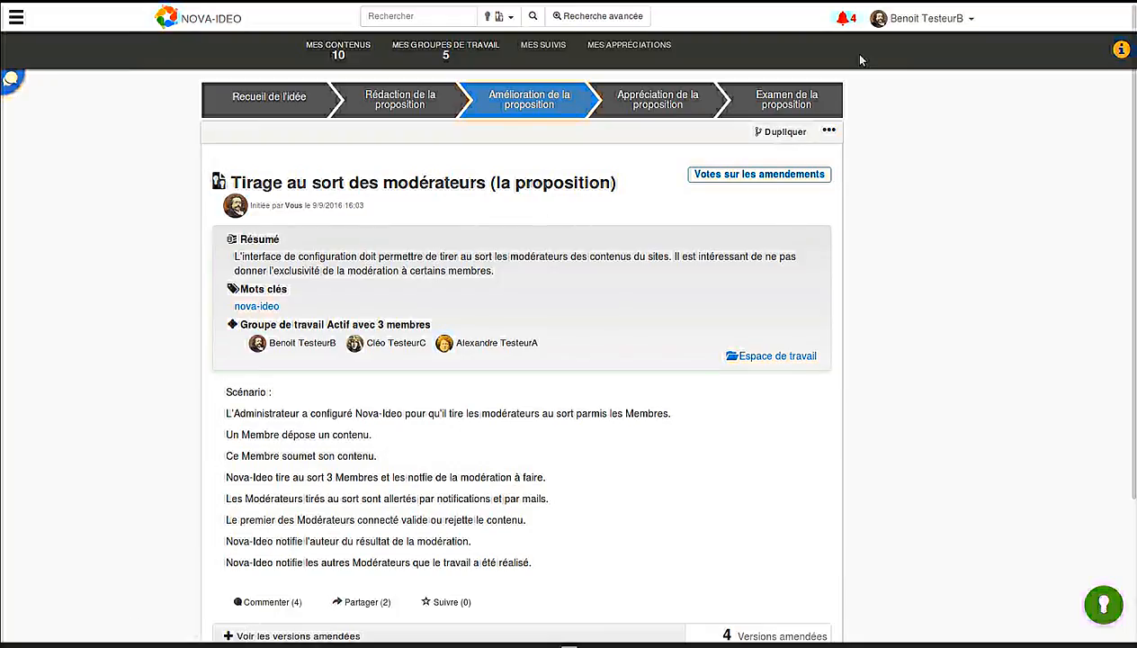
Step: Log out of the current account and log in as the working group member who wrote amended versions 2-1 and 2-2
click(927, 18)
click(918, 82)
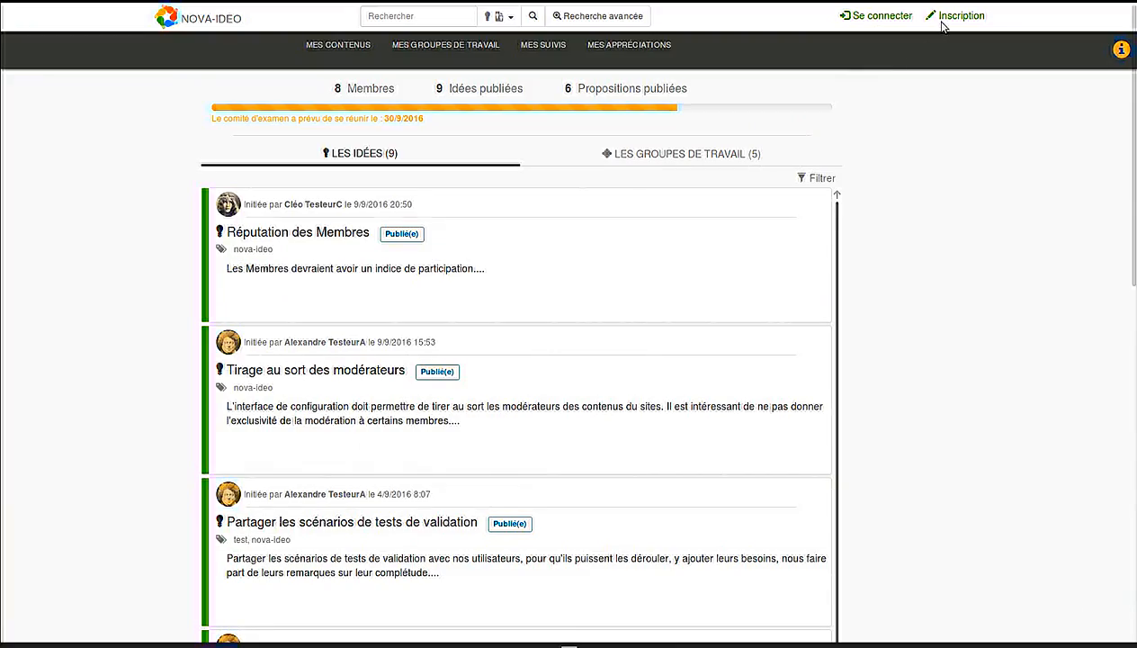
click(880, 16)
click(520, 151)
click(519, 176)
click(520, 218)
Step: Open the vote on the proposal's amendments from the alerts and judge the original version as Passable
click(832, 17)
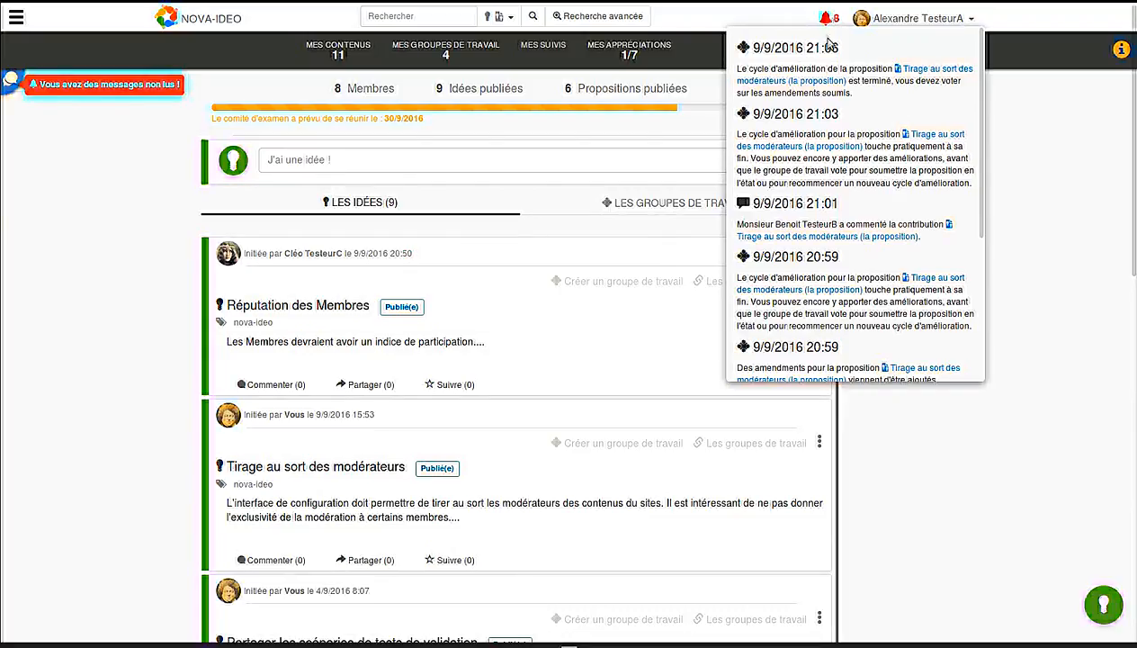
click(903, 69)
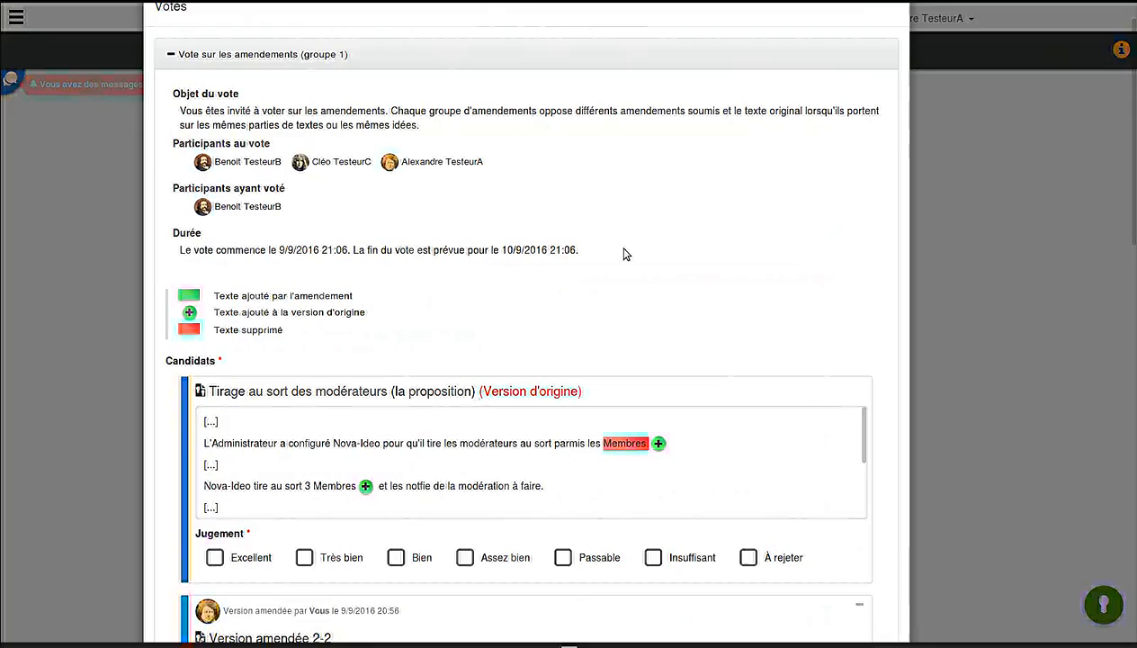
scroll(621, 253, down, 2)
scroll(619, 244, down, 1)
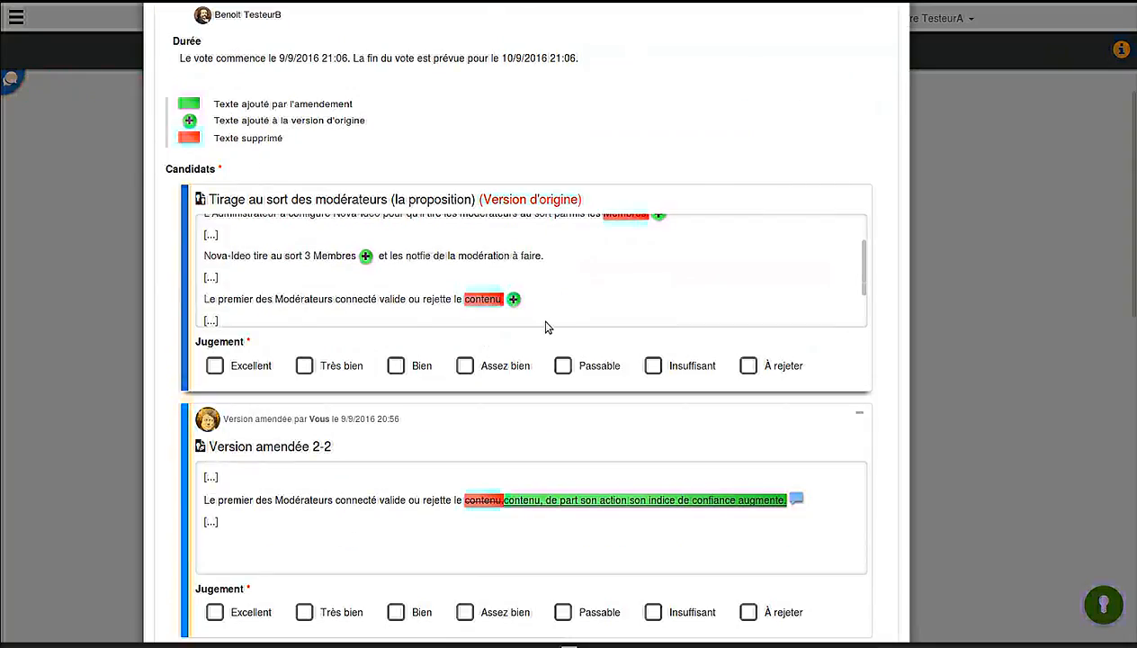
scroll(549, 322, up, 1)
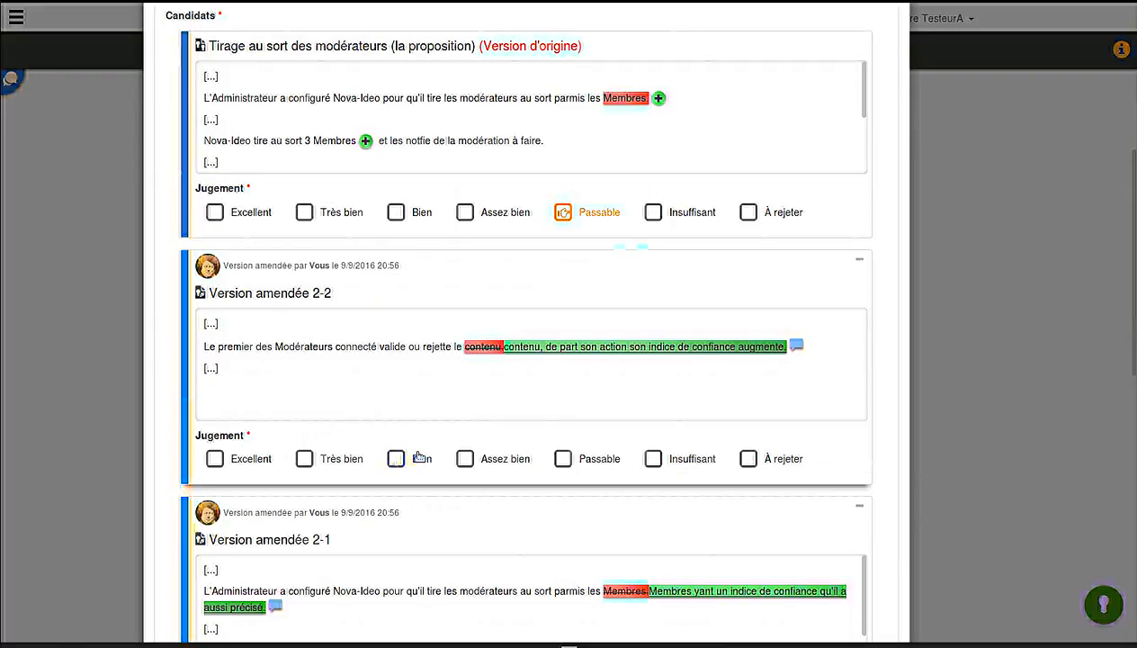
Step: Judge amended version 2-2 as Excellent and 2-1 as Très bien, complete the remaining judgements, and save the vote
click(215, 459)
scroll(302, 461, down, 3)
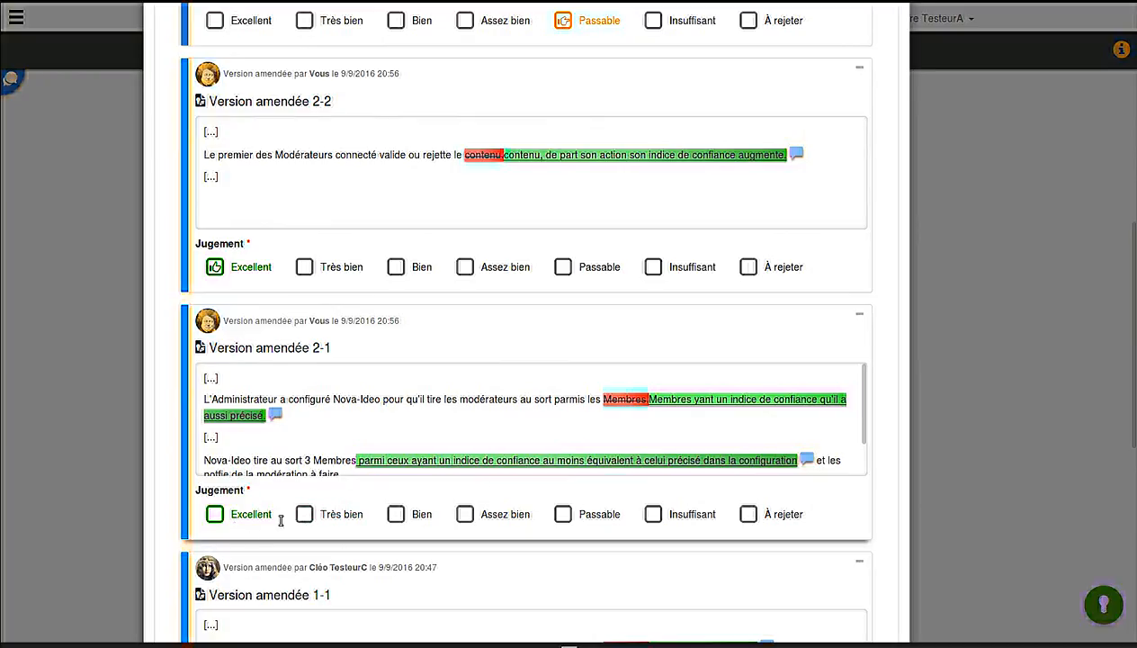
click(305, 515)
scroll(493, 533, down, 5)
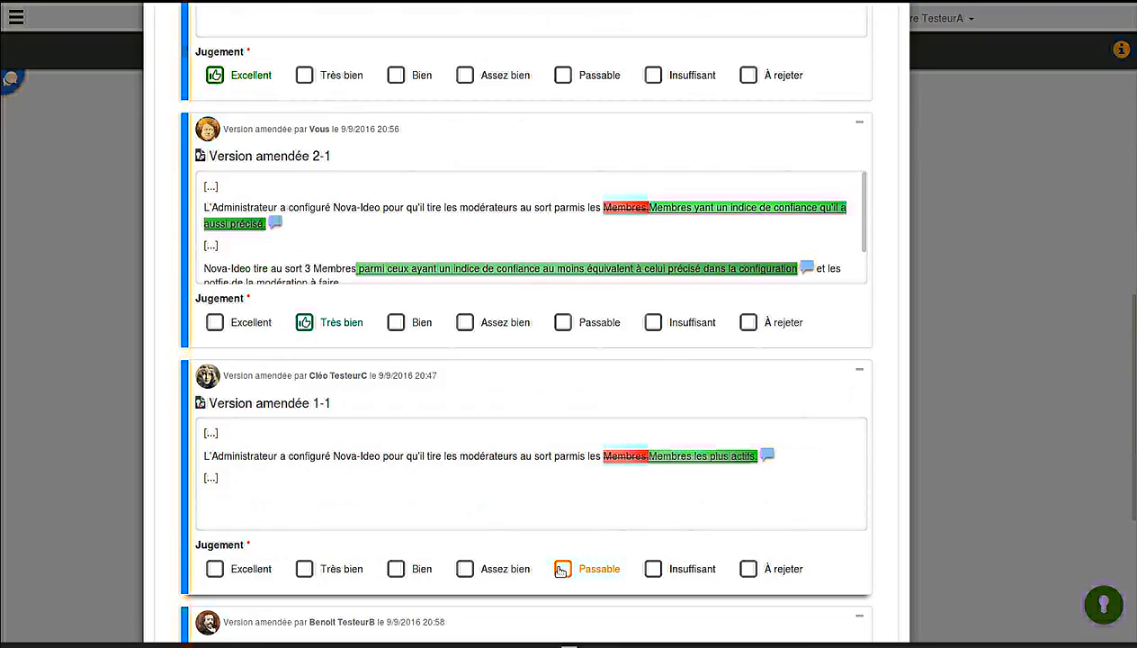
click(465, 510)
click(223, 564)
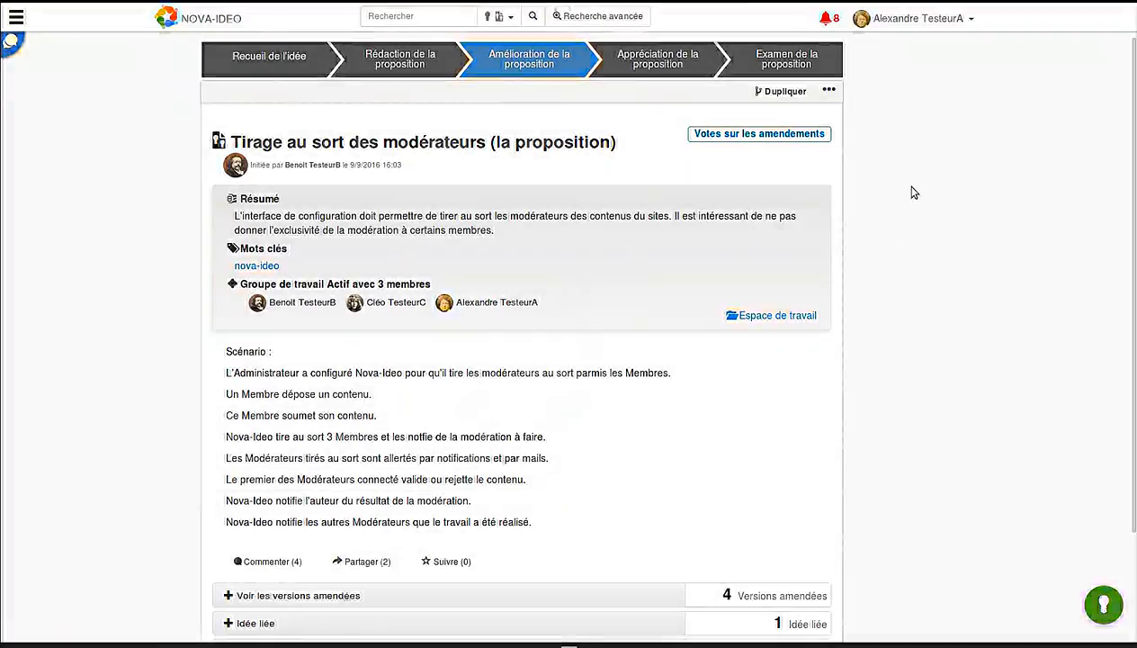
Step: Log out and log in as the working group member who wrote amended version 1-1
click(910, 19)
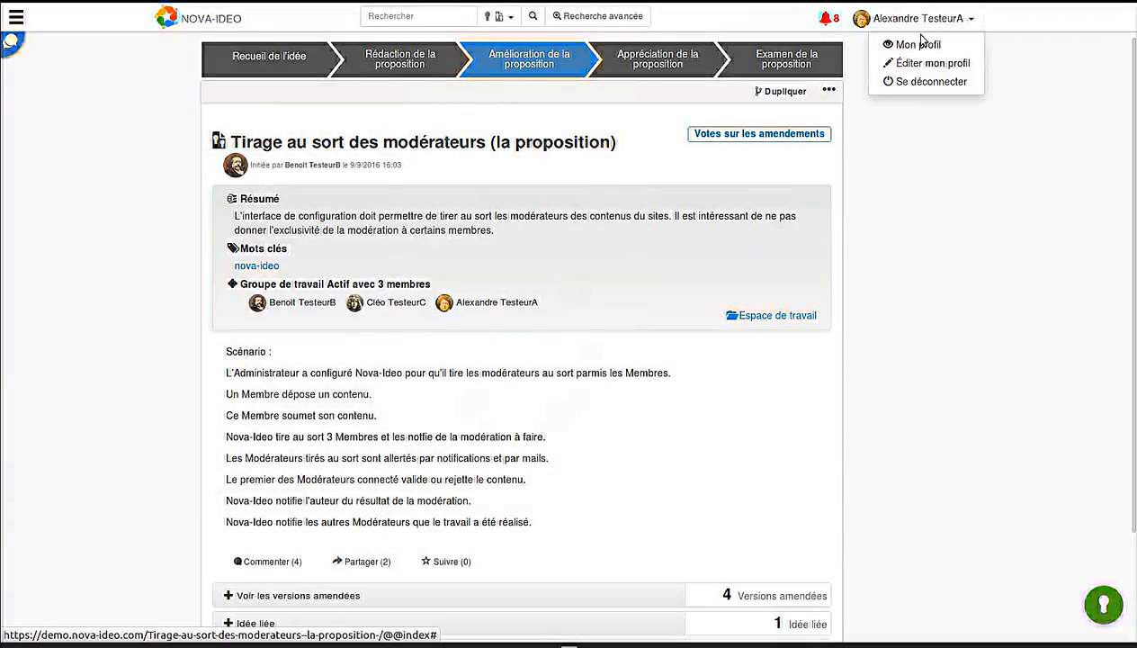
click(934, 83)
click(882, 18)
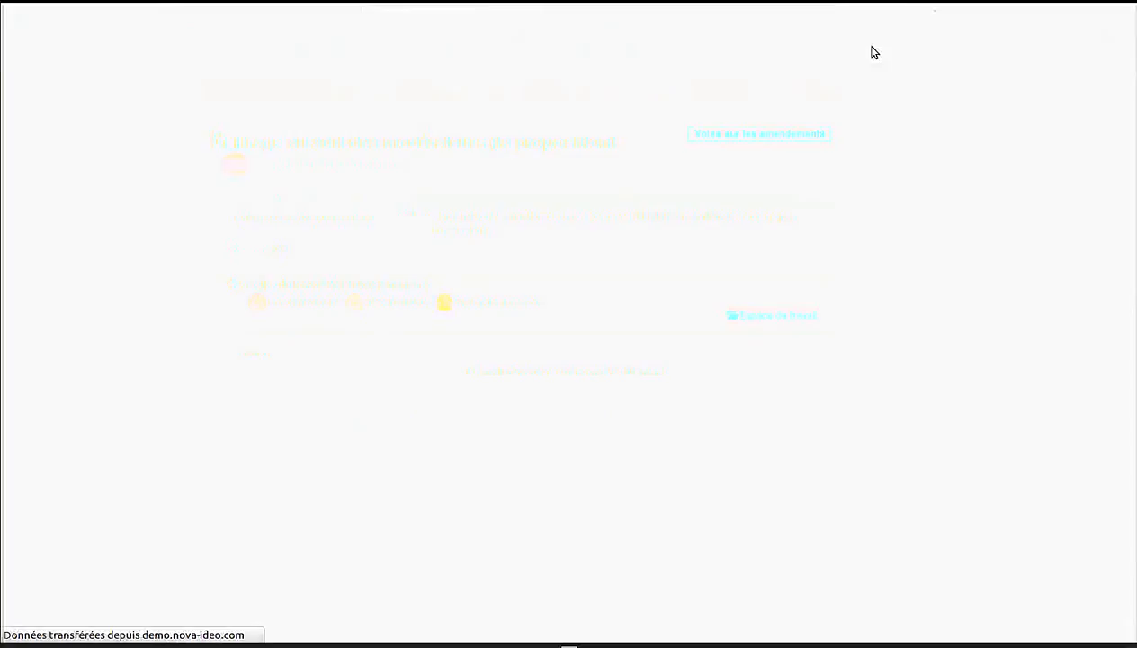
Step: Open the amendment vote from the newest alert and rate the proposal's original version Passable
click(845, 18)
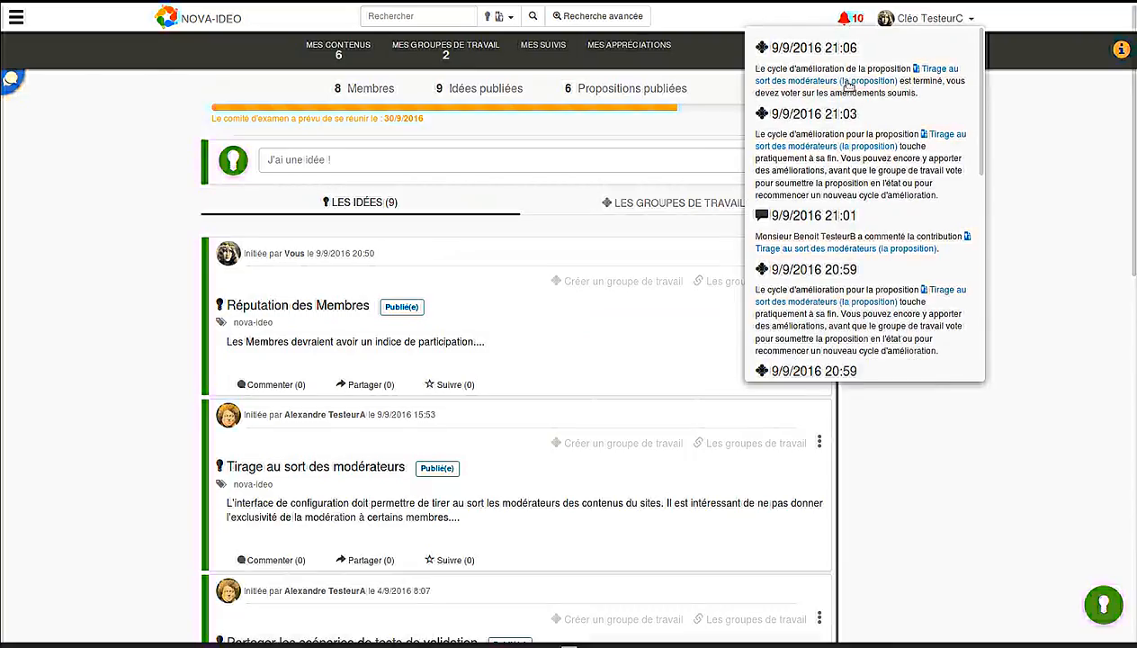
click(839, 85)
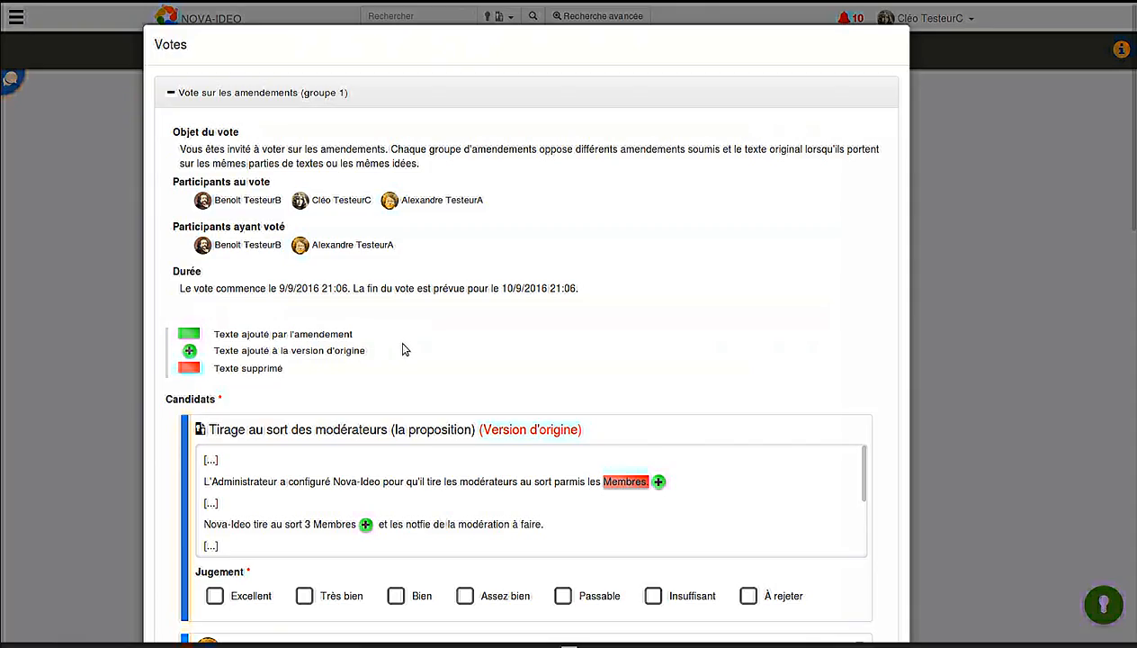
scroll(402, 355, down, 4)
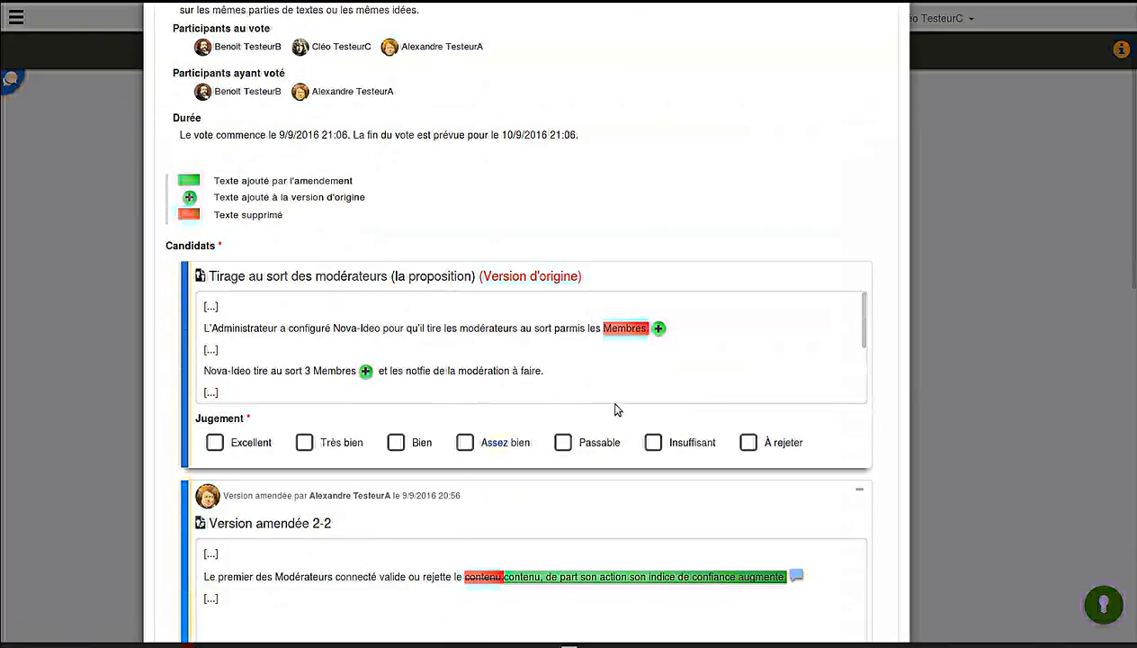
click(562, 442)
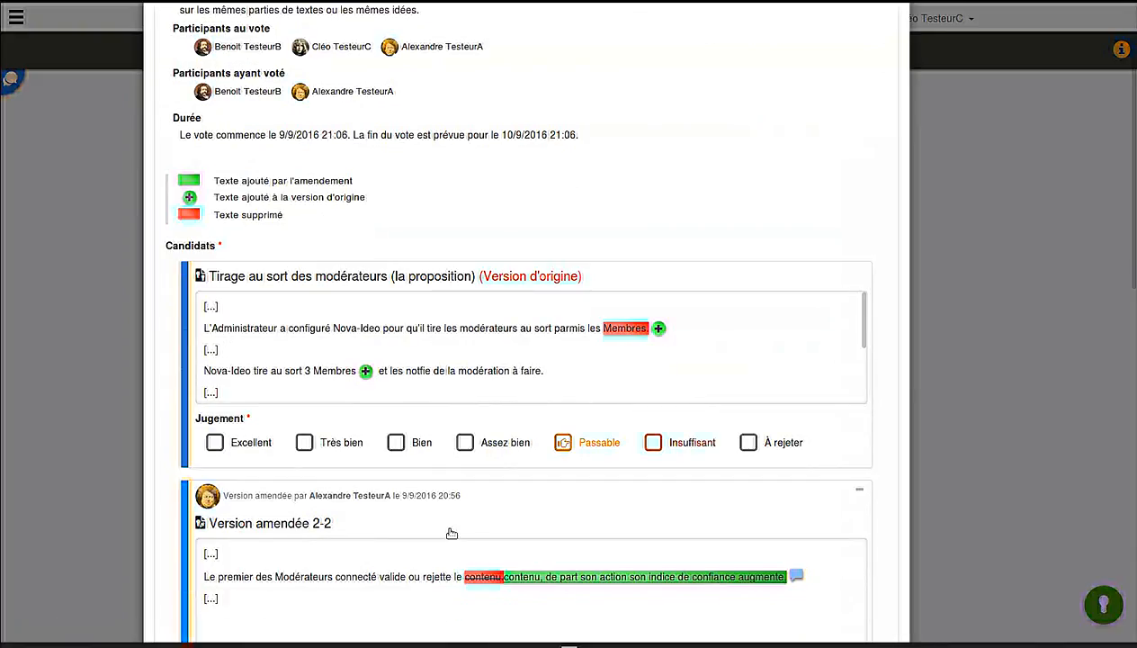
Step: Judge both amended versions 2-2 and 2-1 as Assez bien
scroll(452, 529, down, 5)
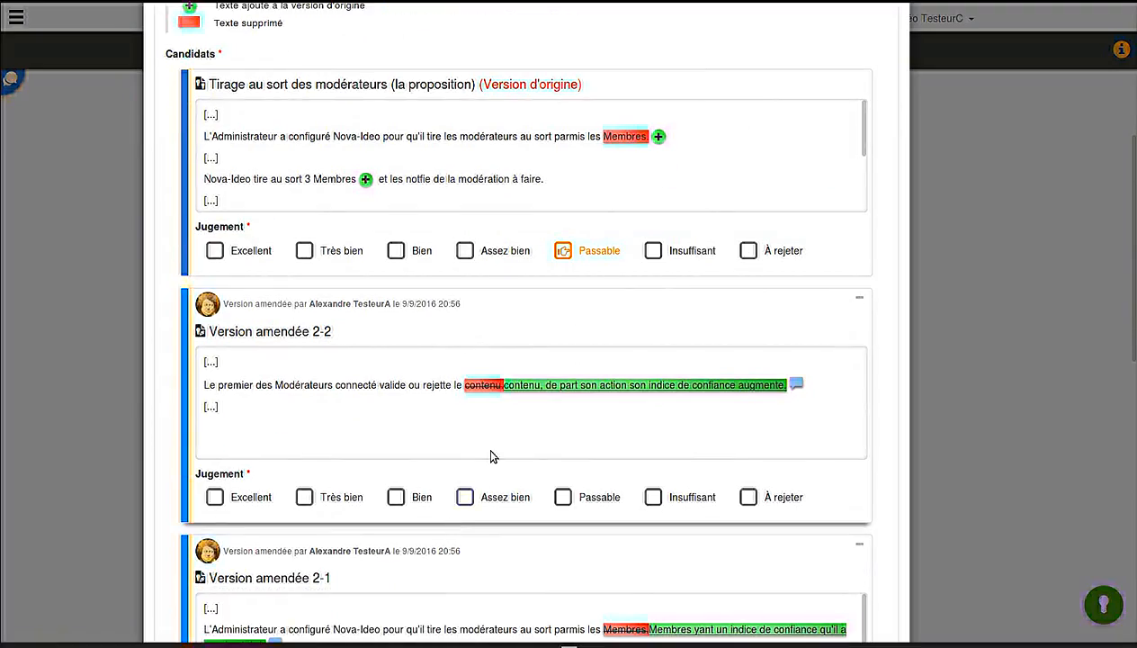
click(466, 498)
scroll(520, 516, down, 3)
click(465, 587)
scroll(468, 590, down, 1)
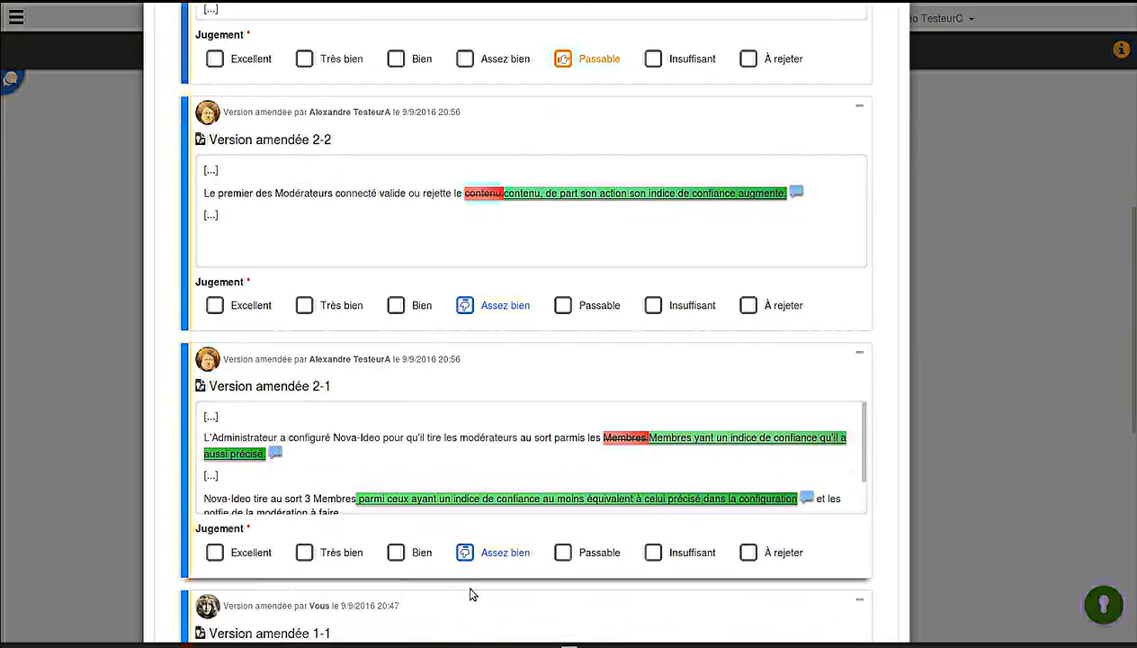
Step: Judge amended versions 1-1 and 3-1 as Bien, showing the explanation of 1-1, and save the vote
scroll(470, 594, down, 3)
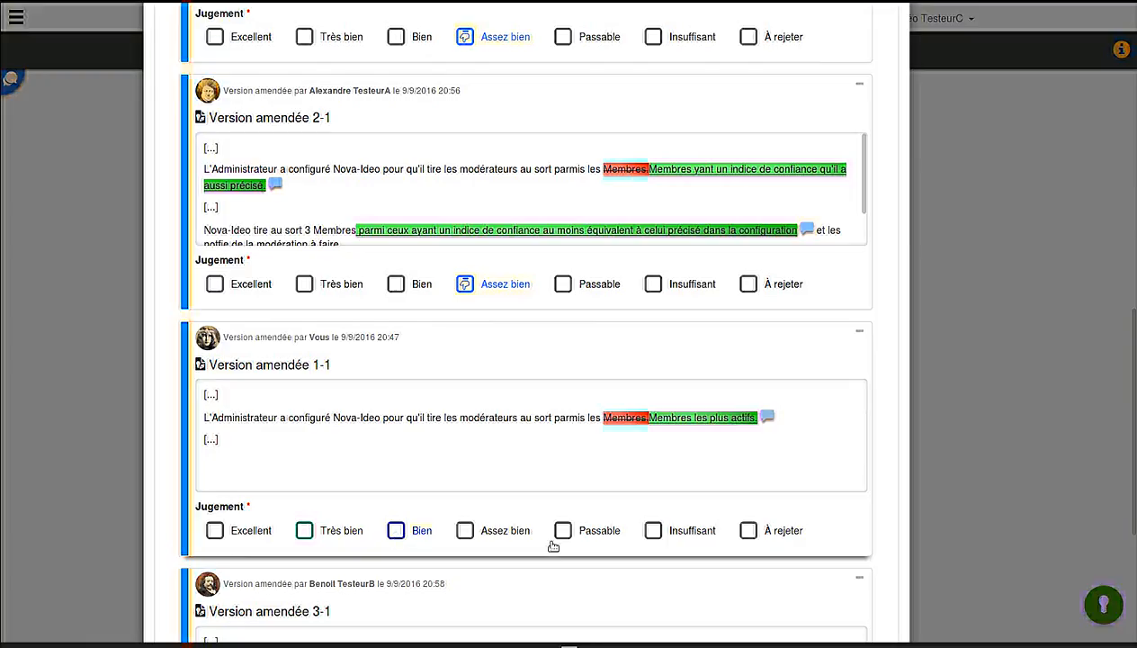
click(768, 417)
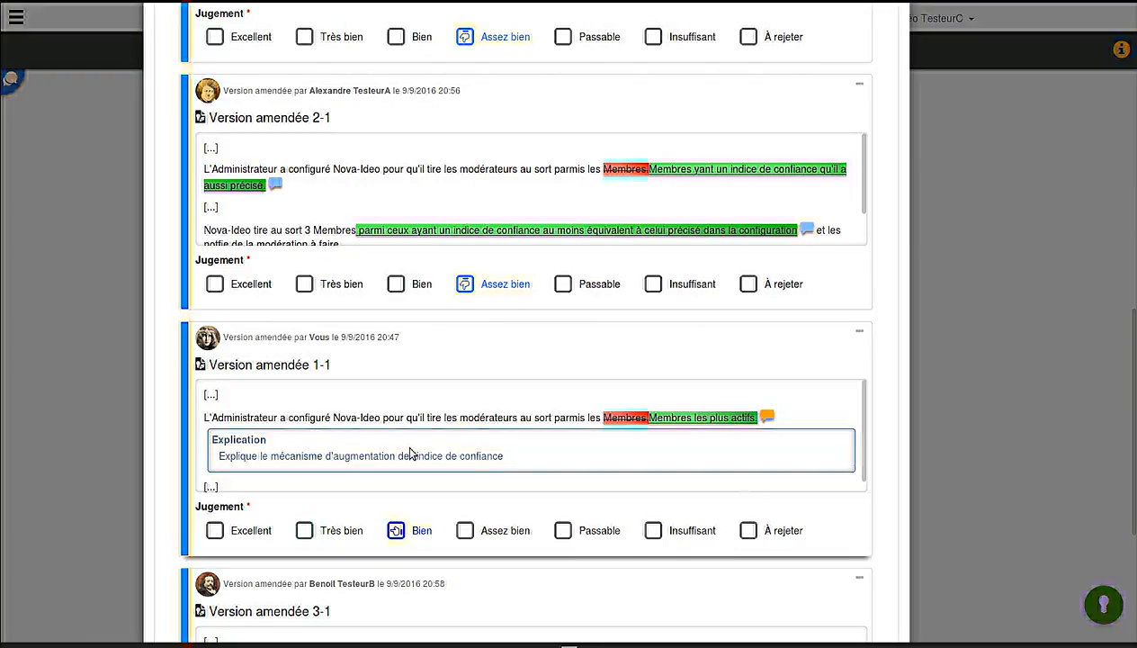
scroll(654, 495, down, 2)
click(396, 585)
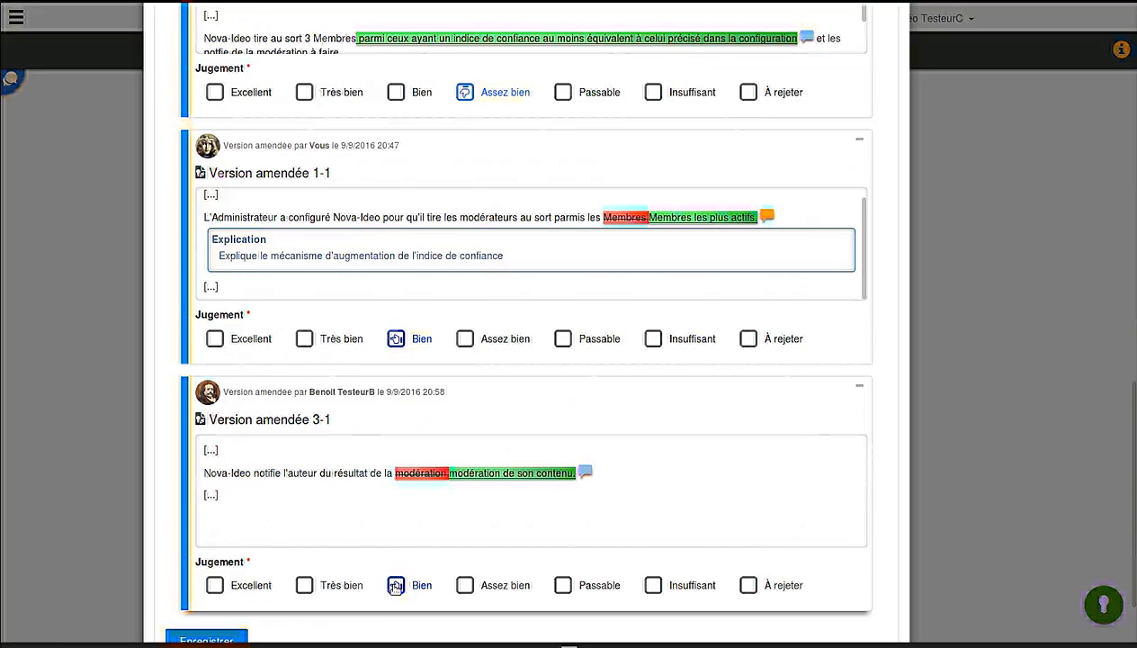
scroll(360, 602, down, 1)
click(204, 551)
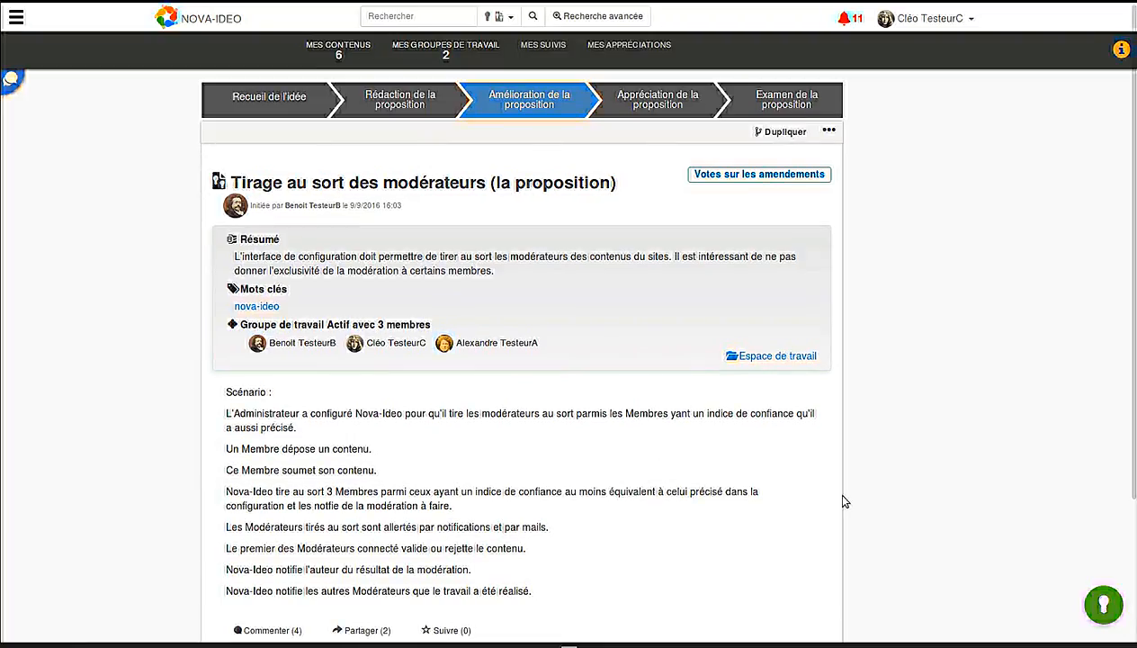
Step: Examine the proposal text and its related sections after the vote on the amendments
scroll(843, 501, down, 1)
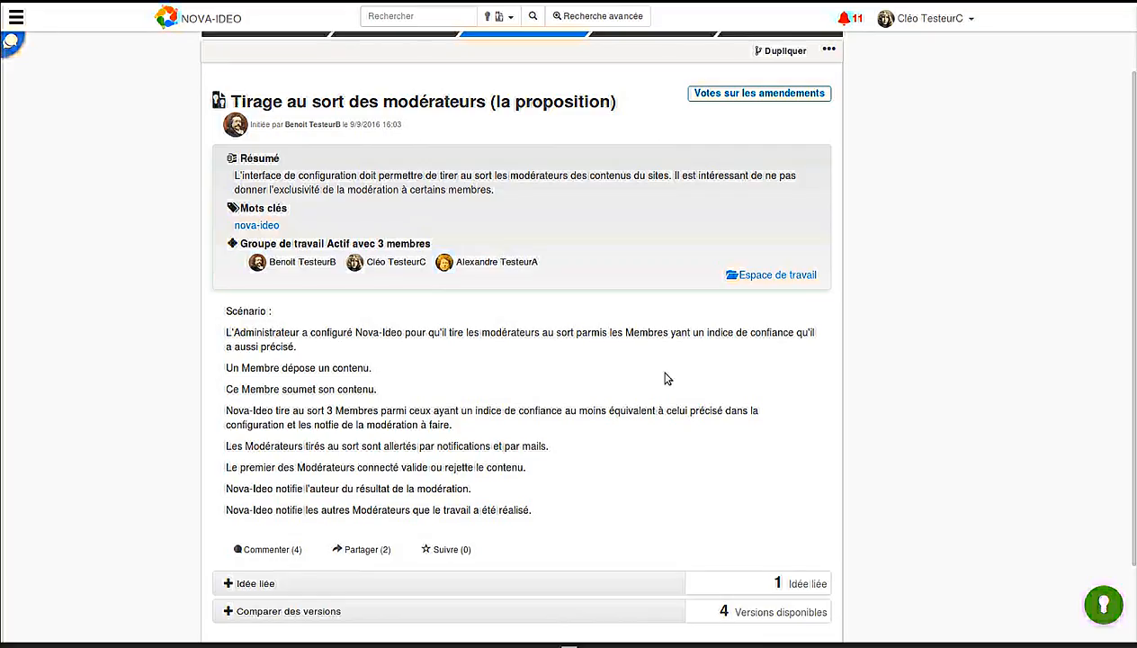
scroll(648, 480, down, 2)
scroll(648, 480, up, 4)
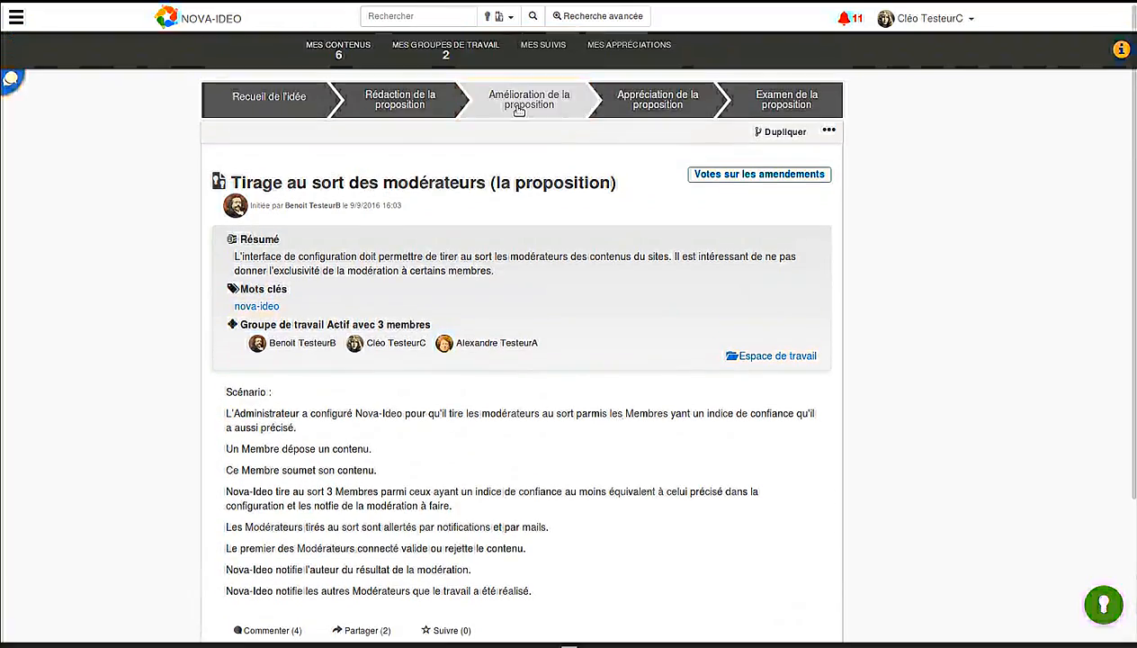
Step: Show the voting details of the Amélioration de la proposition stage and check the alerts for the vote result
click(519, 107)
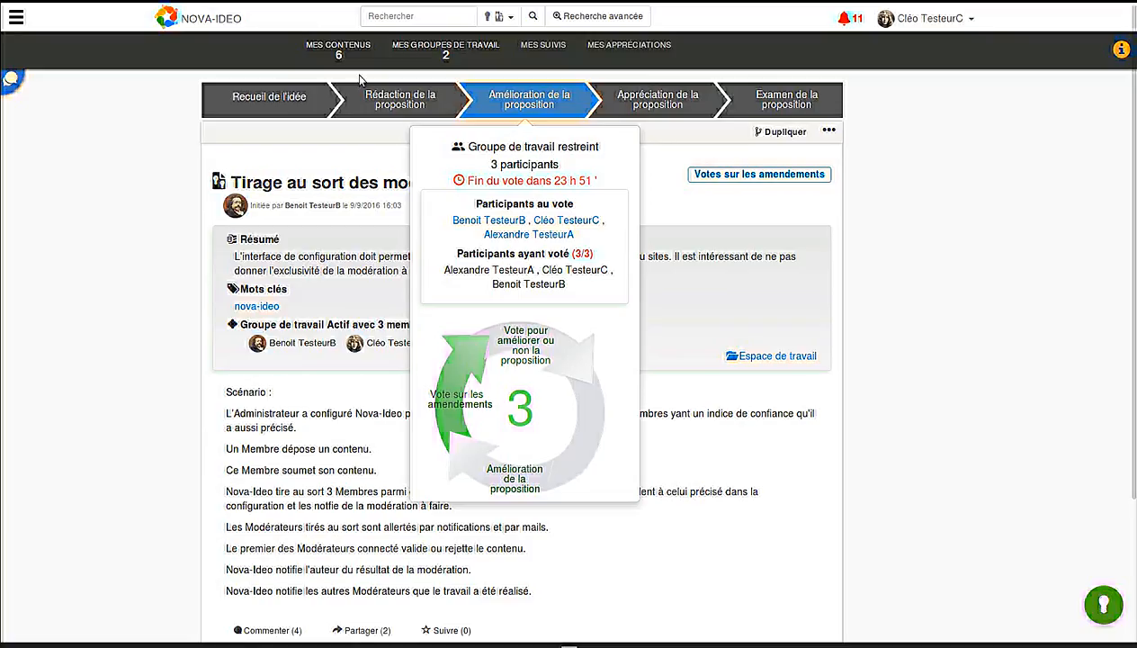
click(853, 18)
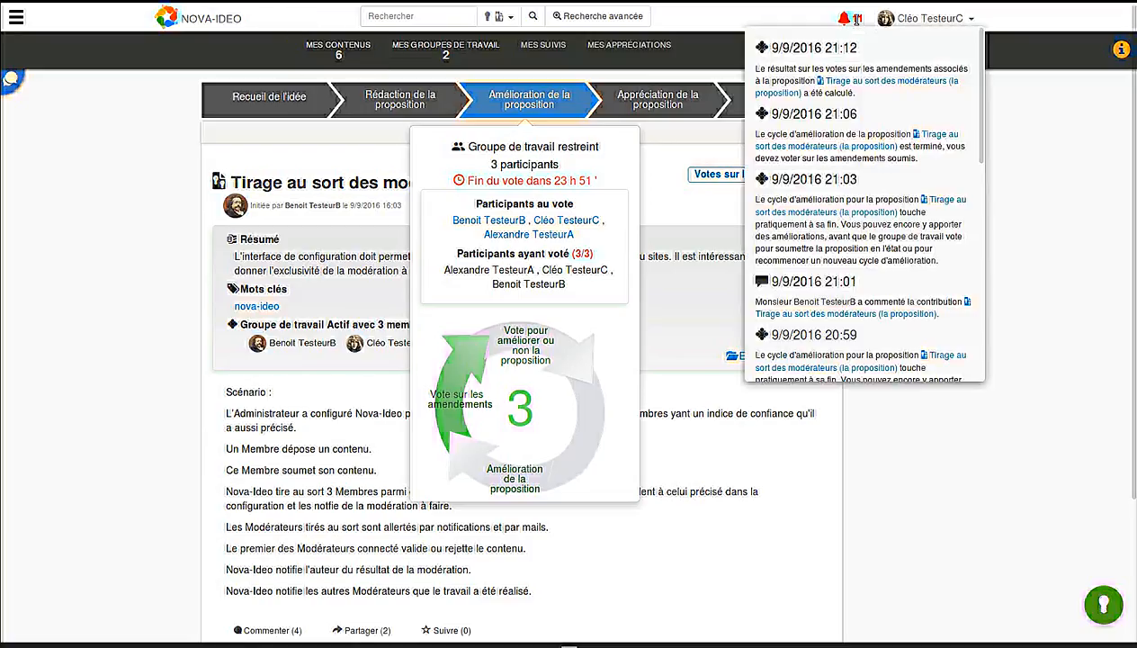
click(854, 31)
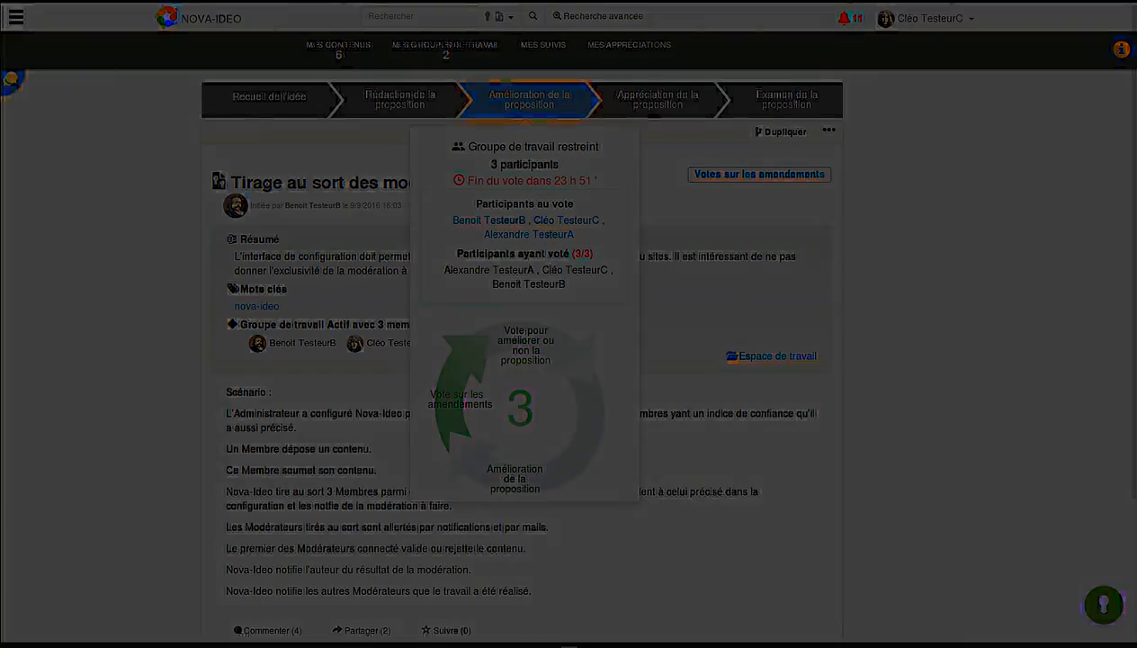